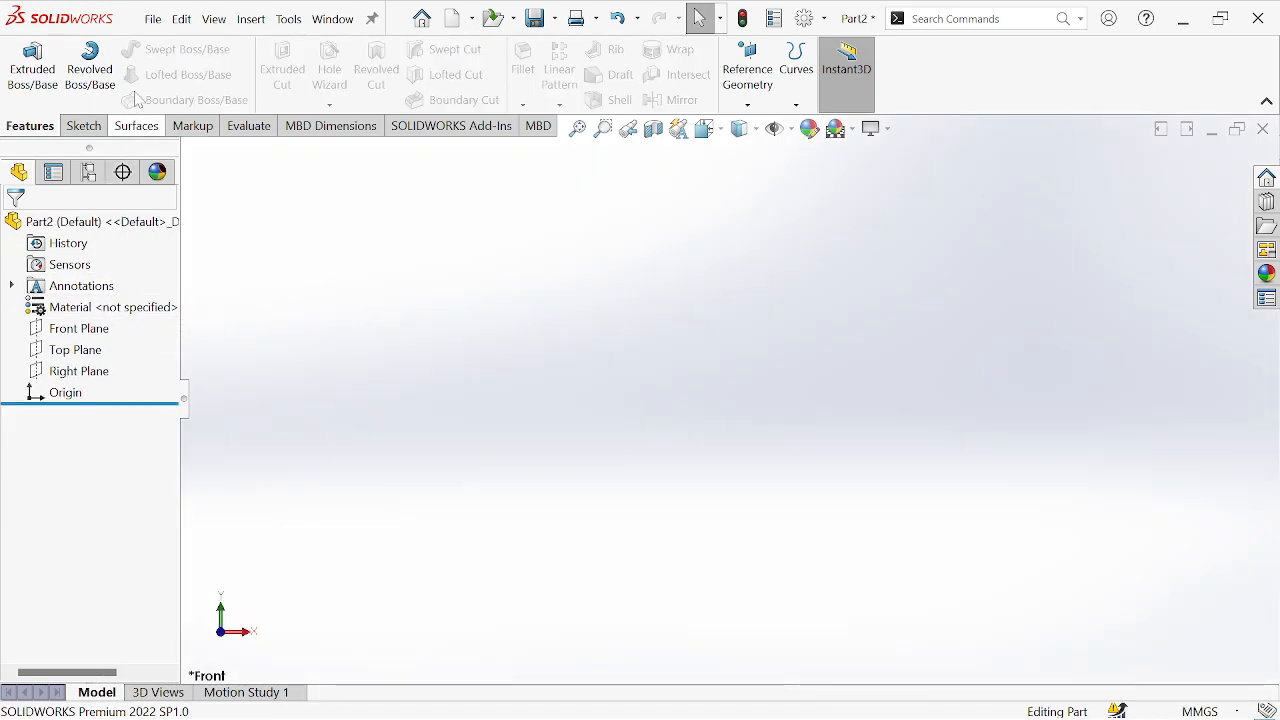
Step: Start a sketch on the Front Plane and draw a corner rectangle from the origin, about 55 mm wide and 28 mm high
left_click(92, 330)
left_click(106, 304)
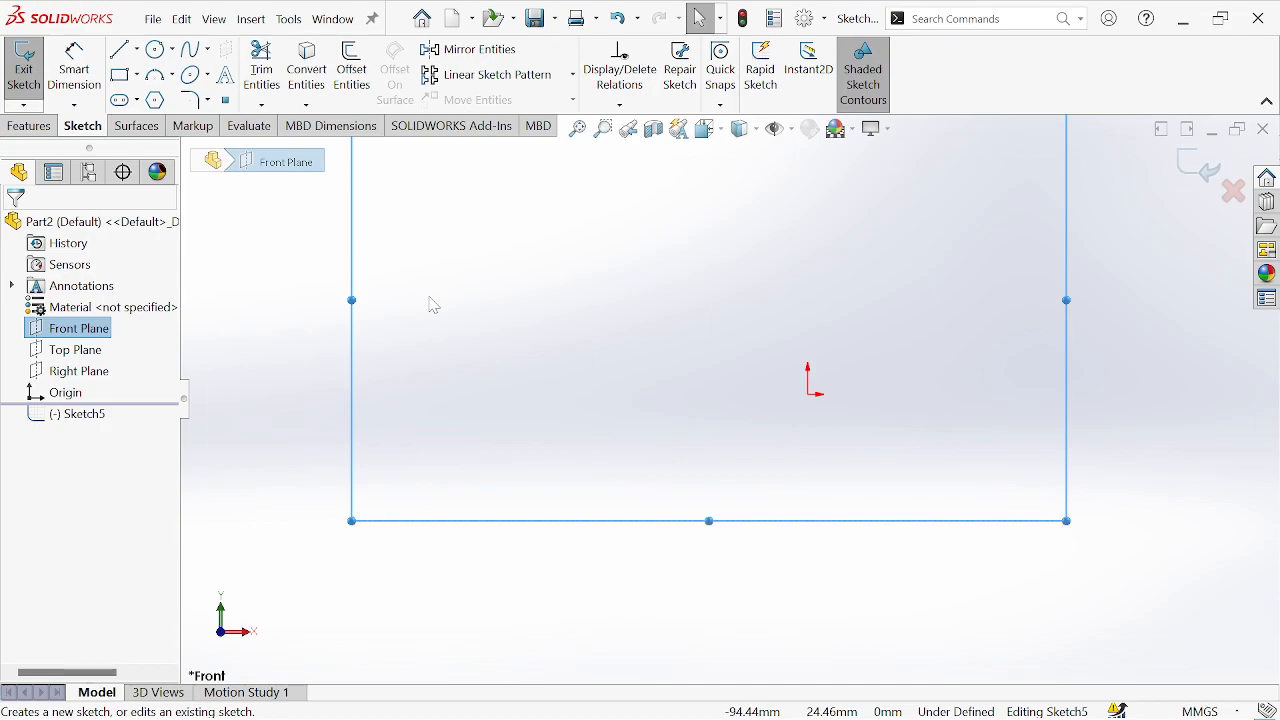
left_click(119, 75)
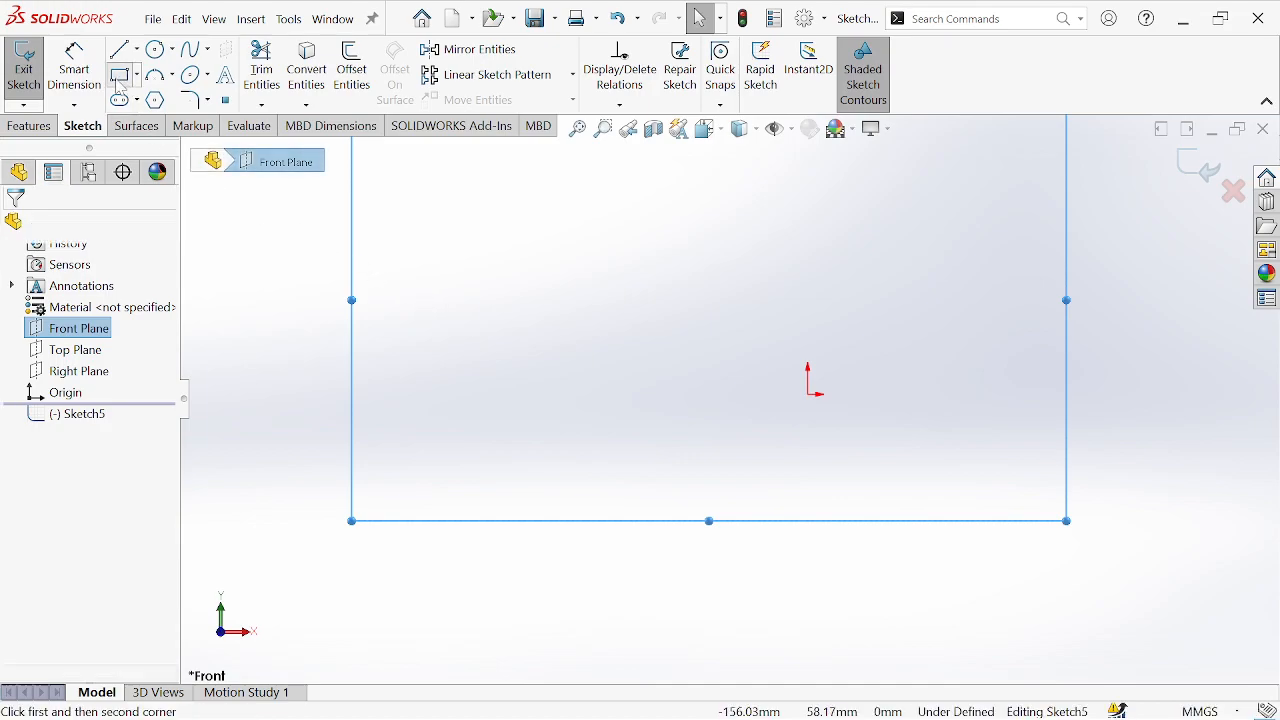
left_click(808, 393)
left_click(588, 284)
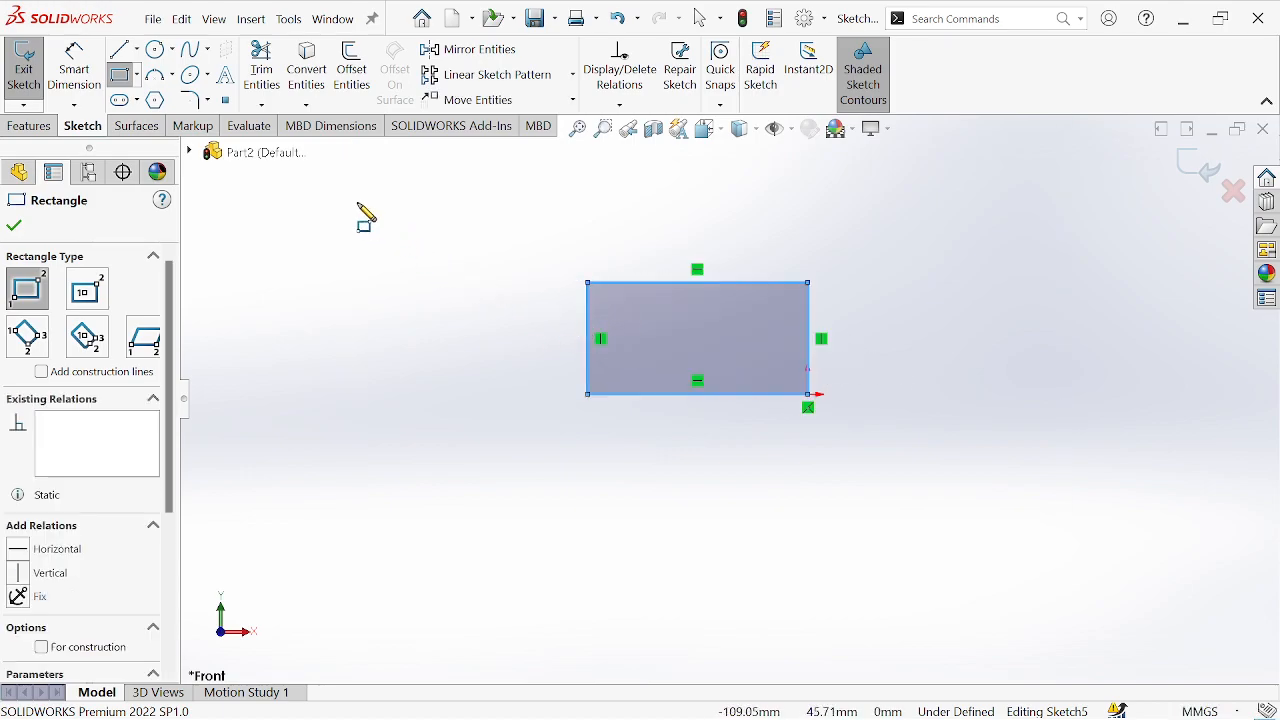
Step: Trim away the rectangle's bottom edge to leave an open U-shaped path
left_click(262, 70)
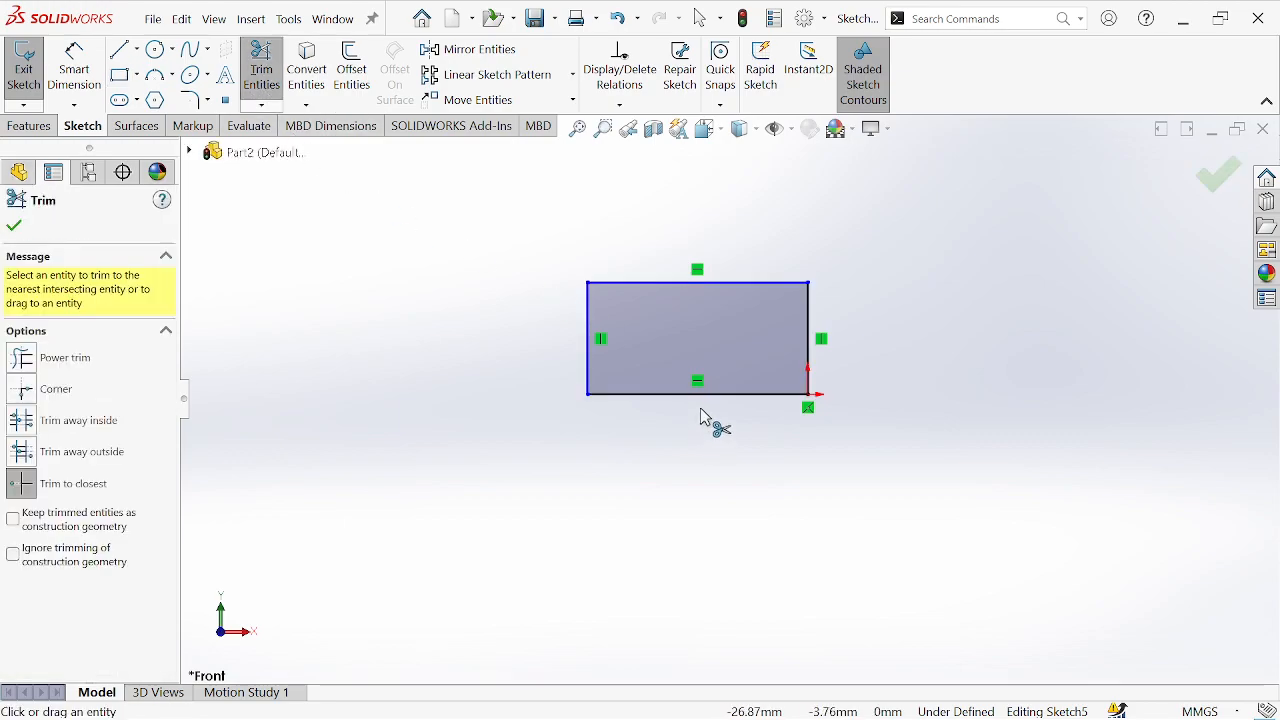
left_click(698, 394)
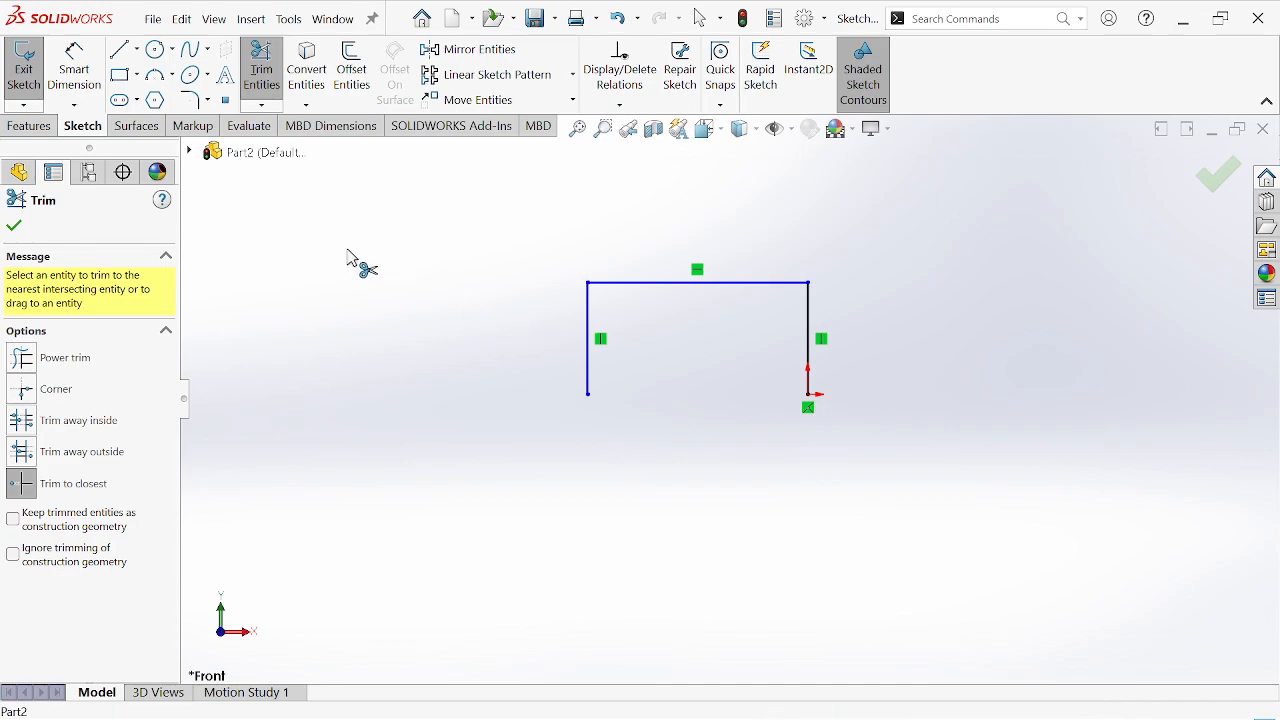
left_click(14, 225)
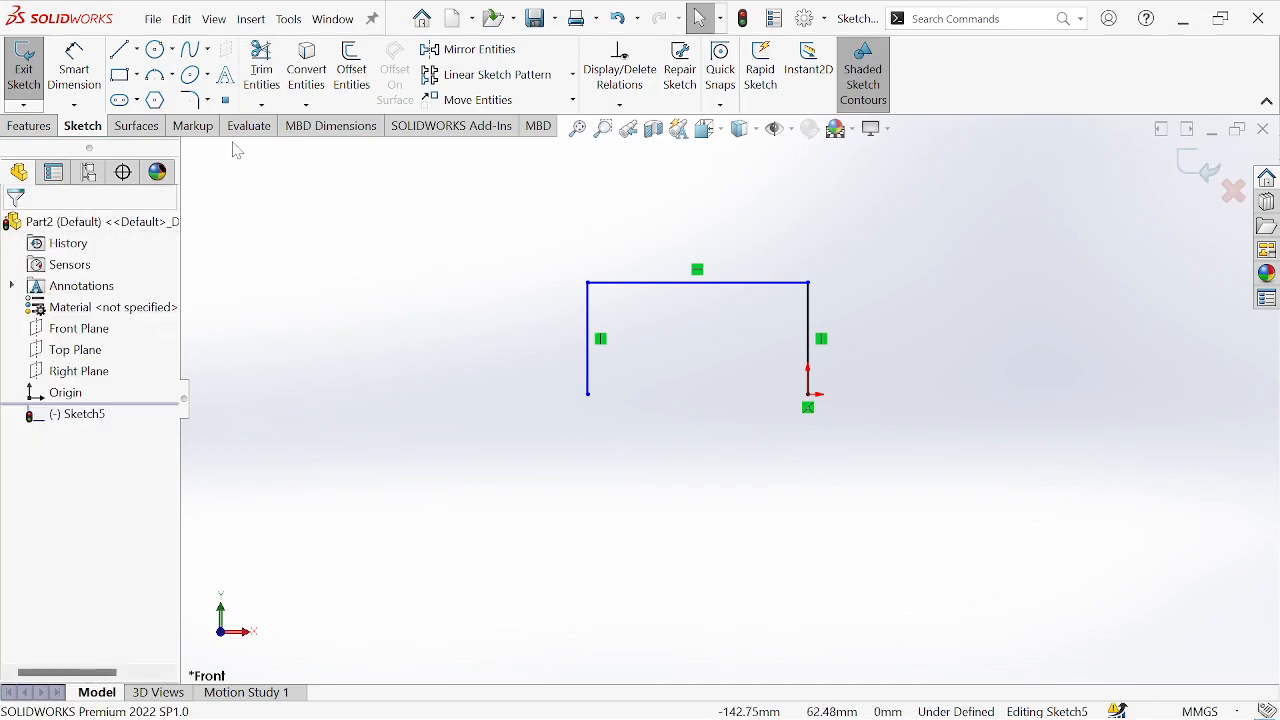
Step: Round both upper corners of the open path with 10 mm sketch fillets and exit the sketch
left_click(190, 100)
left_click(589, 286)
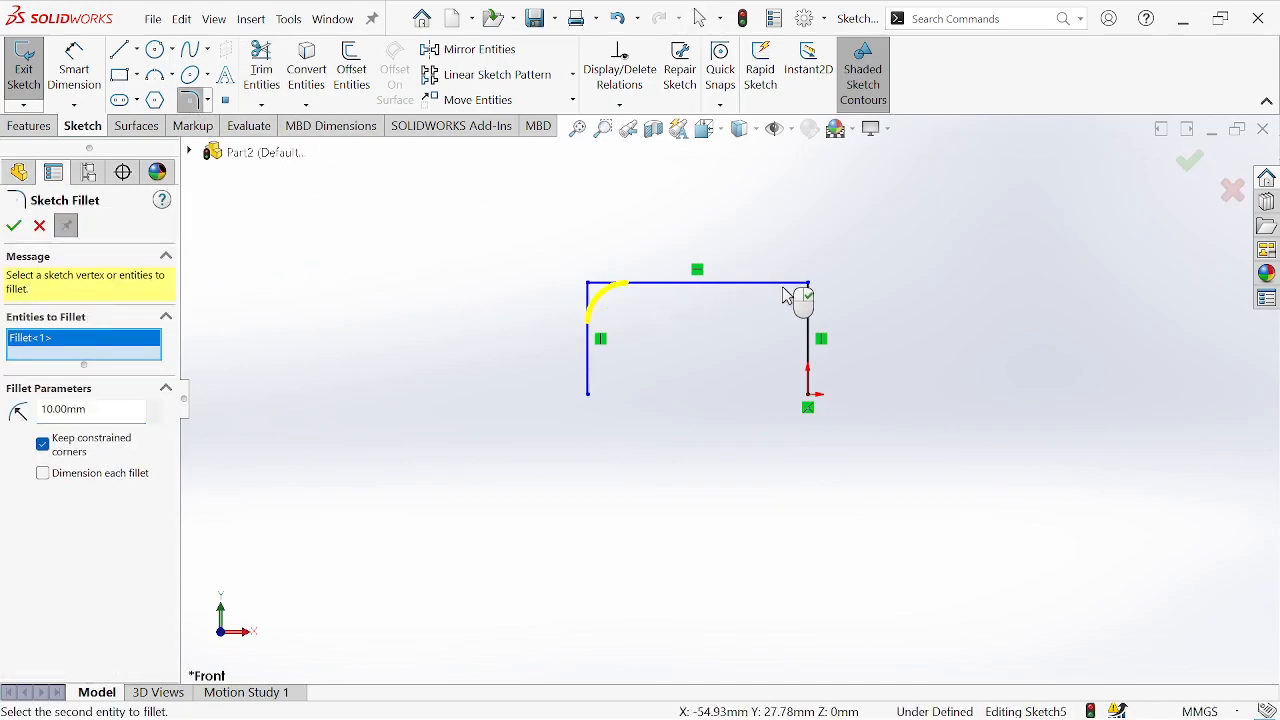
left_click(816, 290)
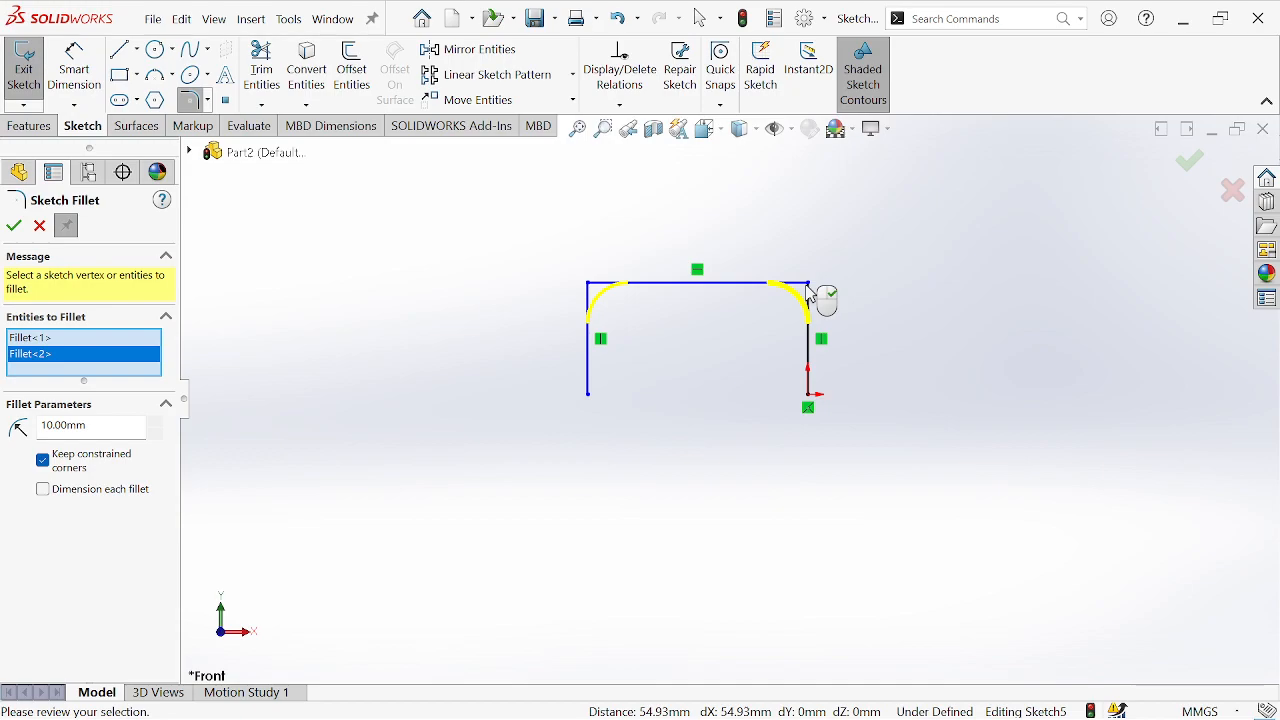
left_click(14, 225)
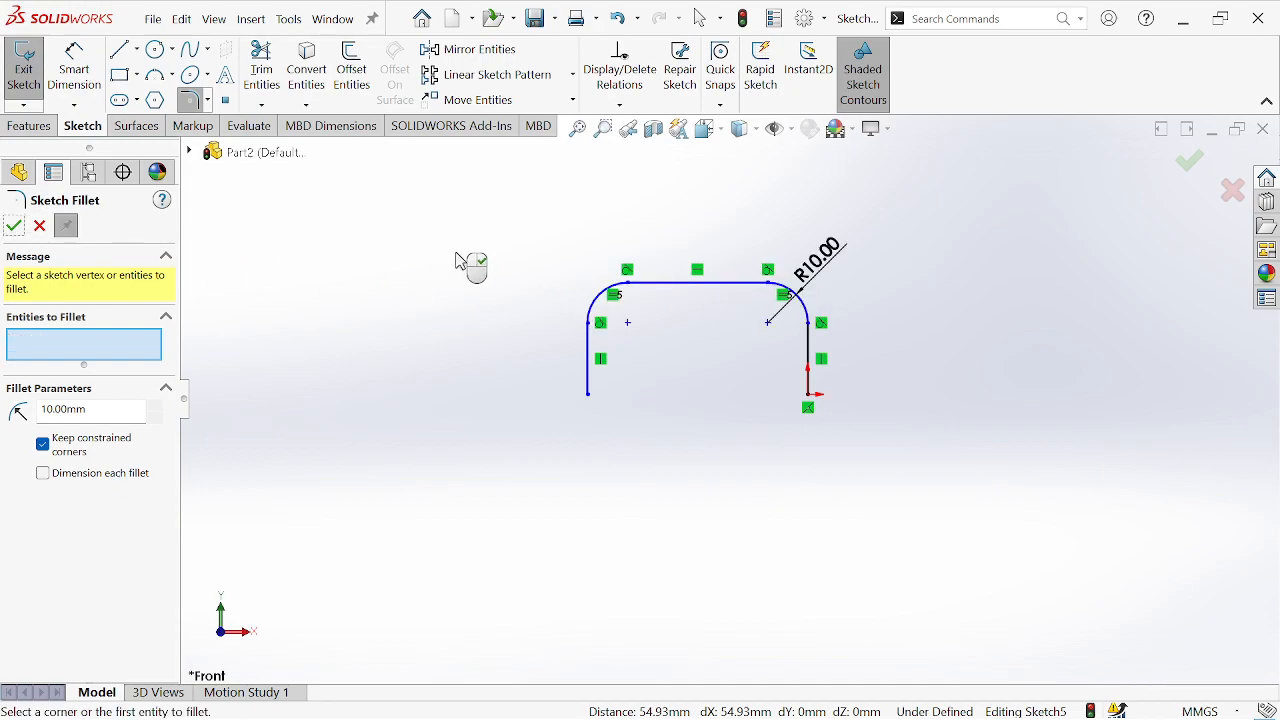
left_click(14, 225)
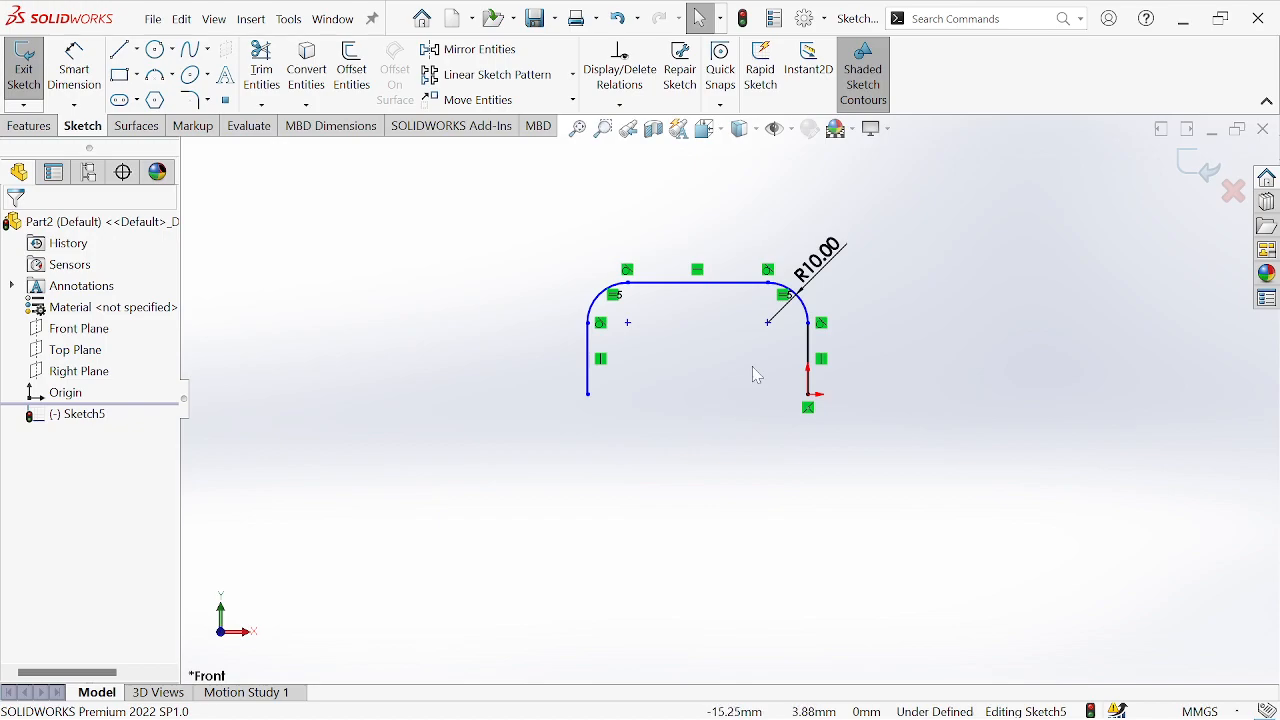
left_click(1203, 168)
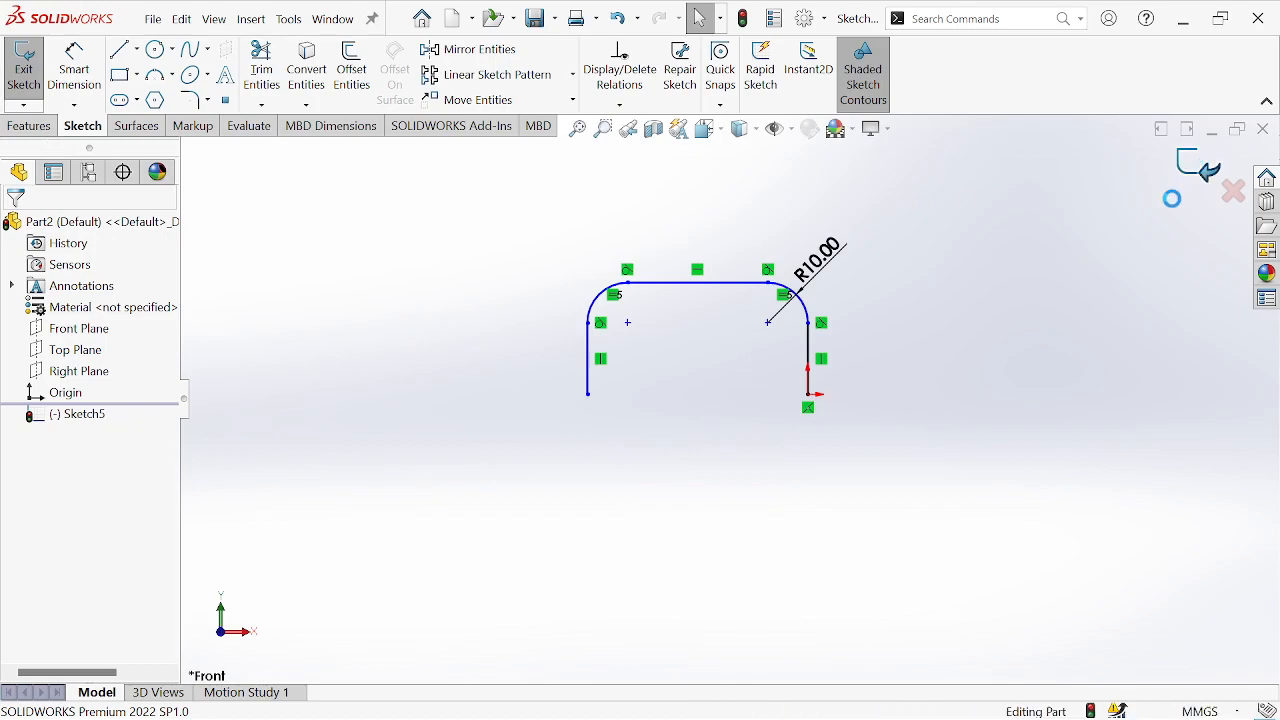
Step: Create a reference plane perpendicular to the path's left vertical line and coincident with its lower endpoint
mouse_move(884, 295)
middle_mouse_down()
mouse_move(849, 291)
mouse_move(843, 314)
mouse_move(868, 331)
middle_mouse_up()
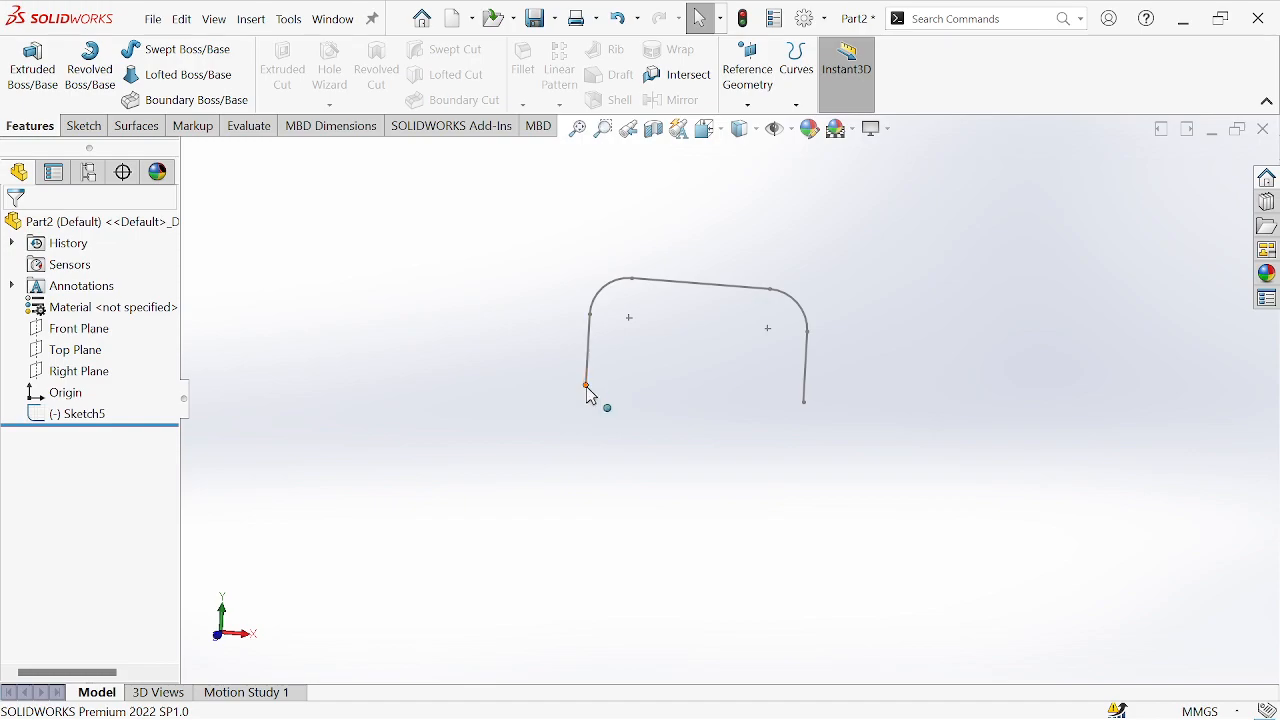
left_click(747, 100)
left_click(749, 128)
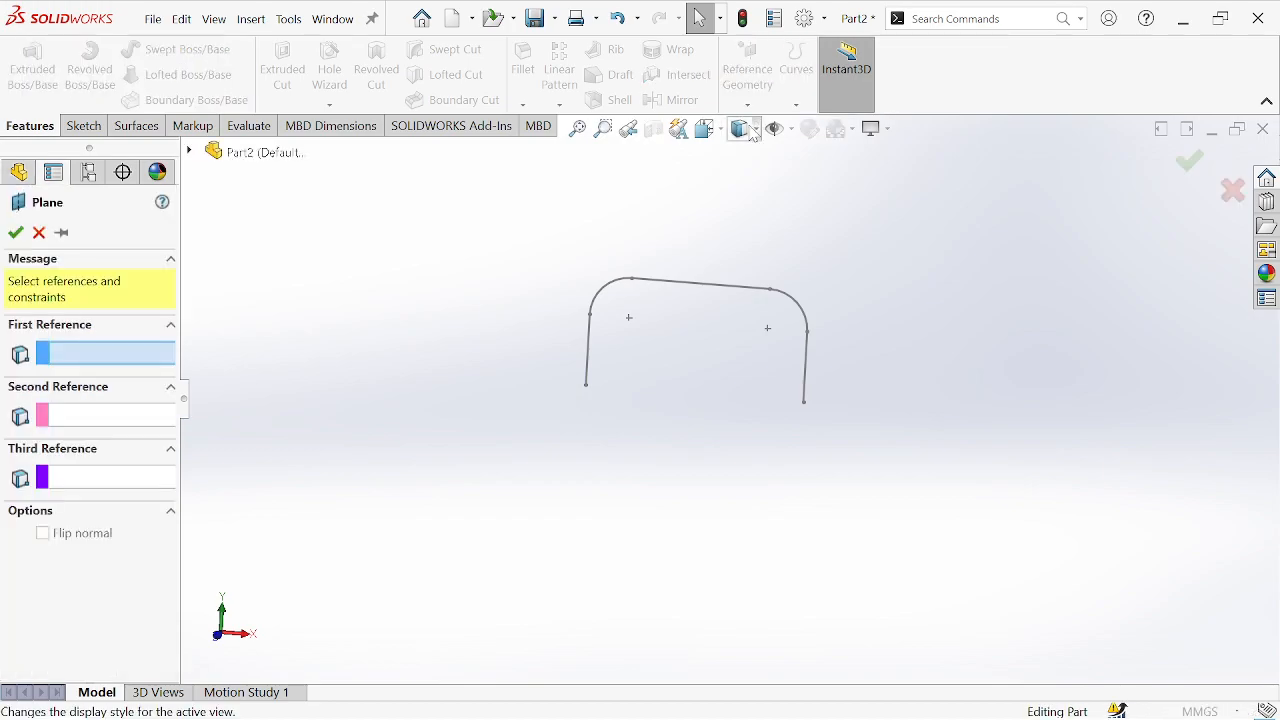
left_click(592, 338)
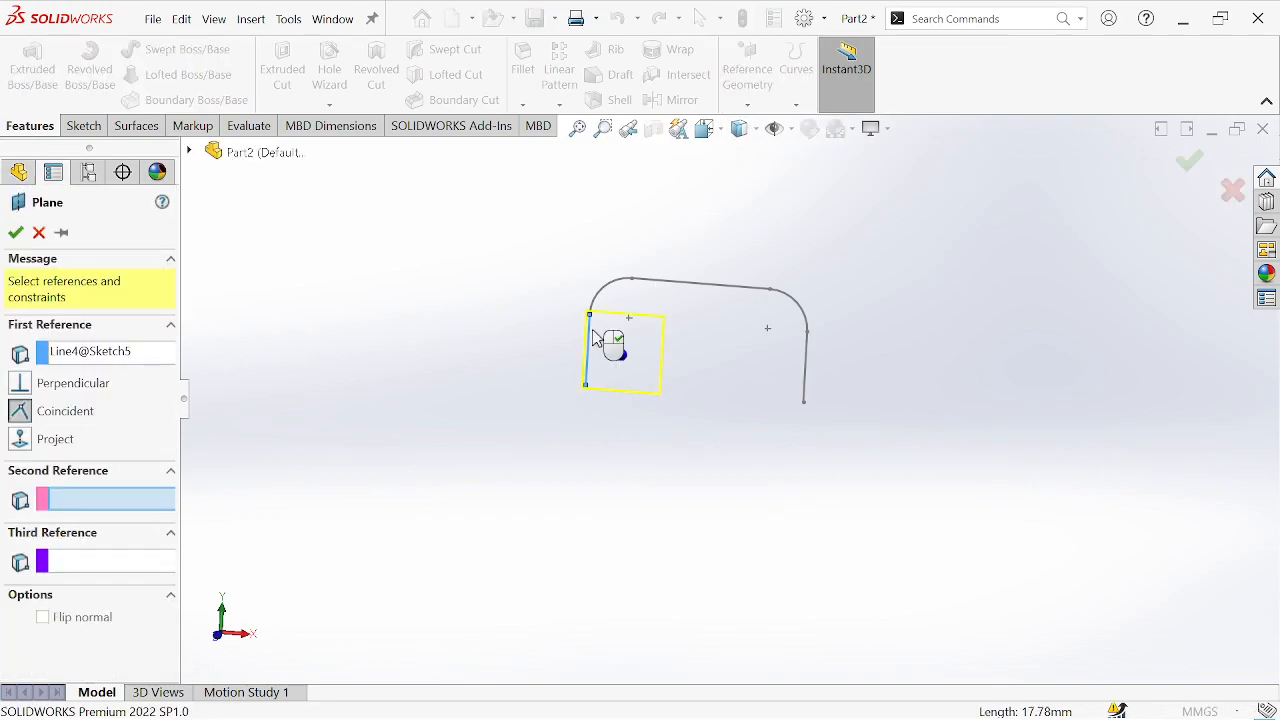
left_click(588, 387)
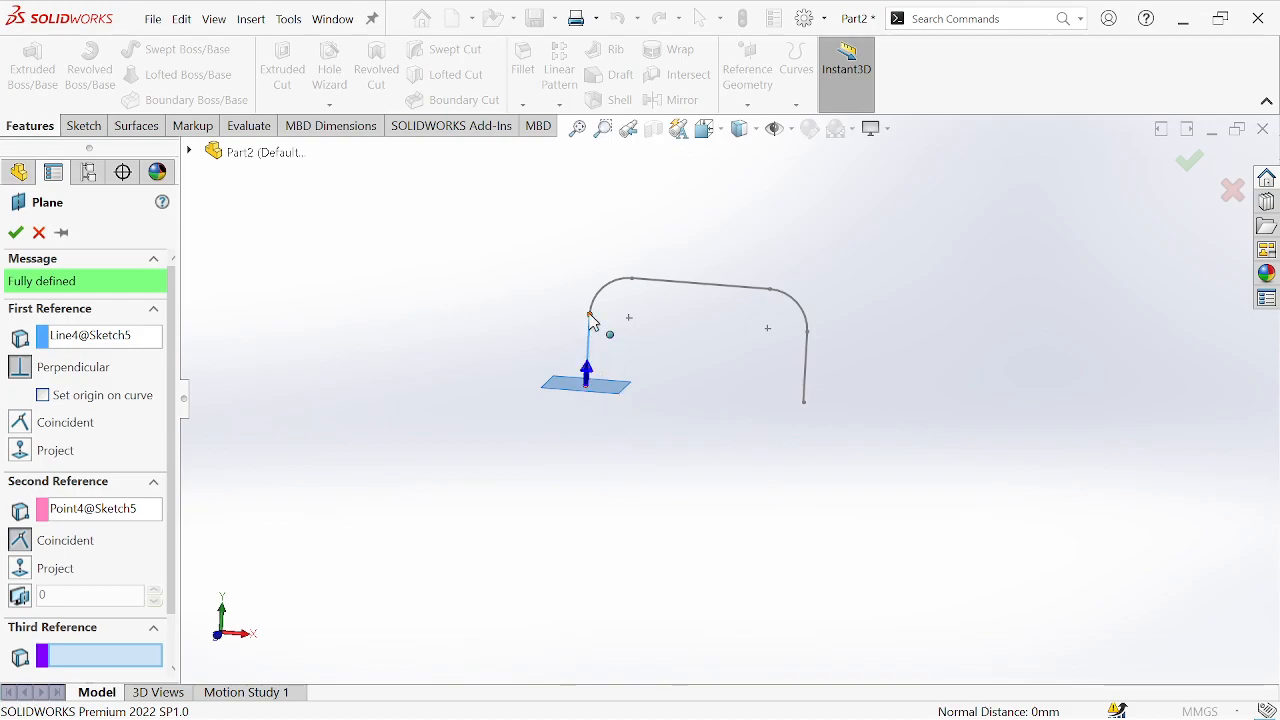
left_click(15, 233)
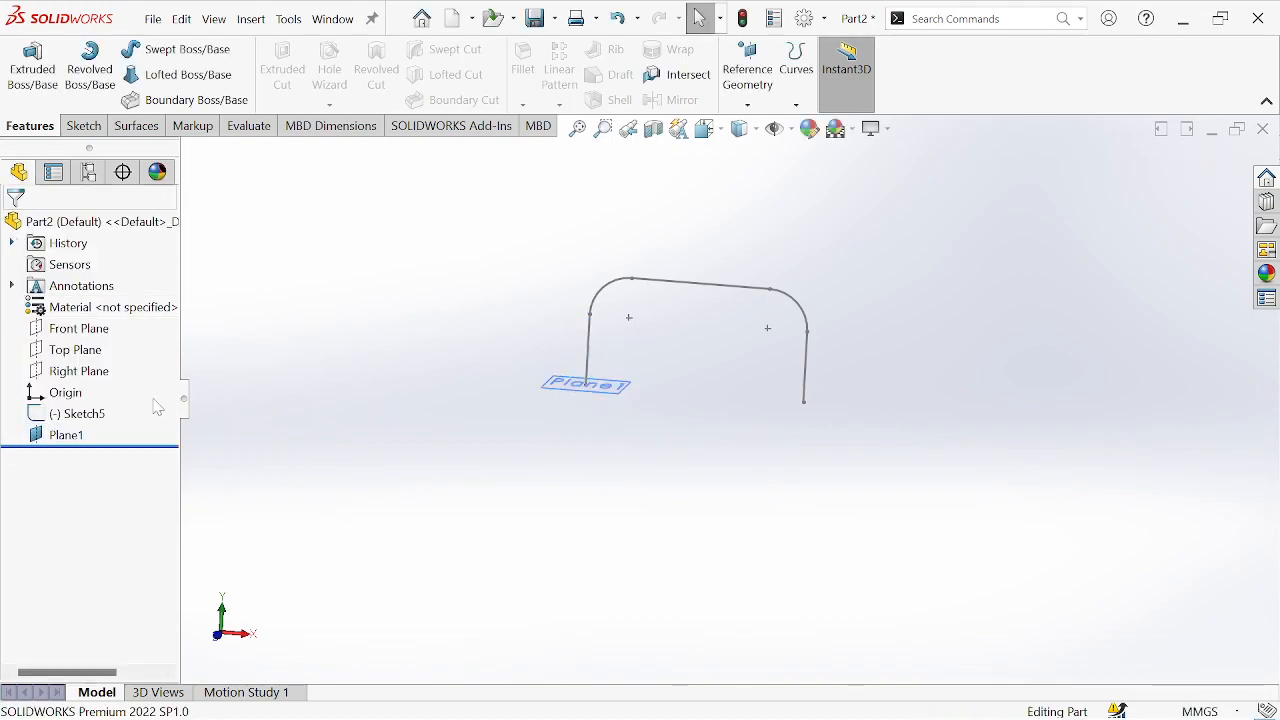
Step: Sketch a six-sided inscribed-circle polygon on the new plane, centred on the path's endpoint, with a circle diameter of about 4.8 mm
left_click(62, 435)
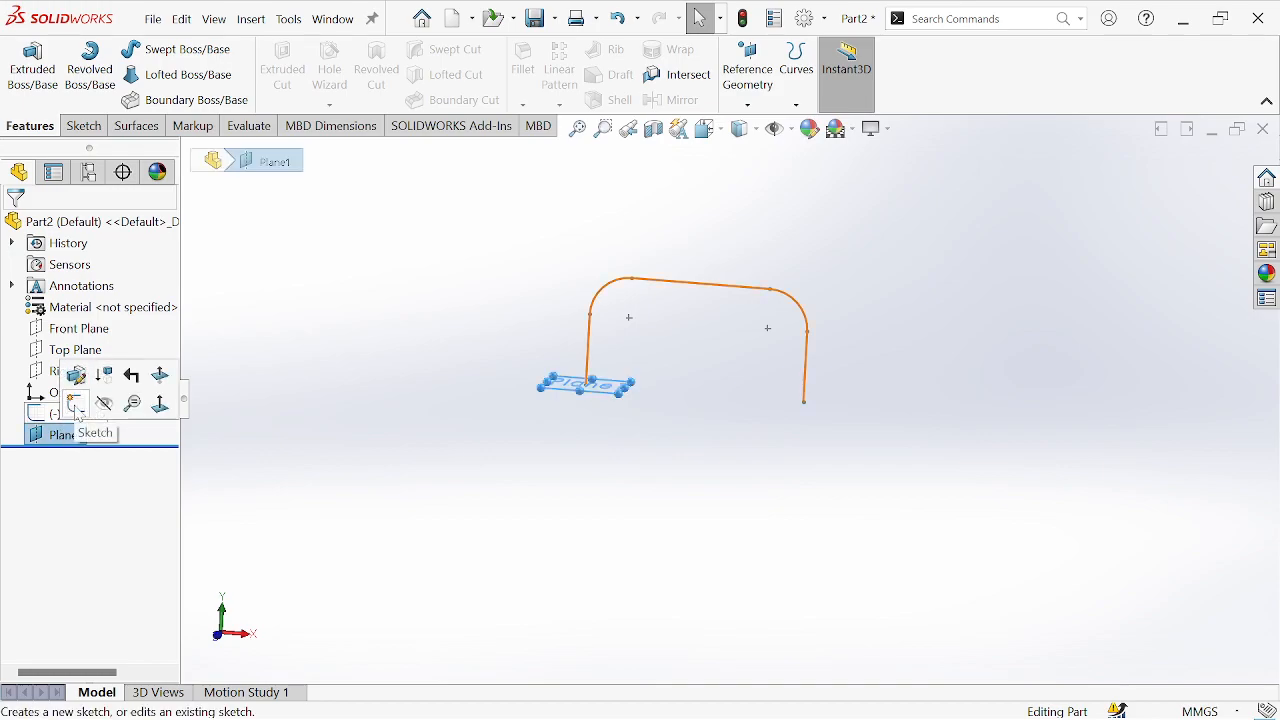
left_click(76, 404)
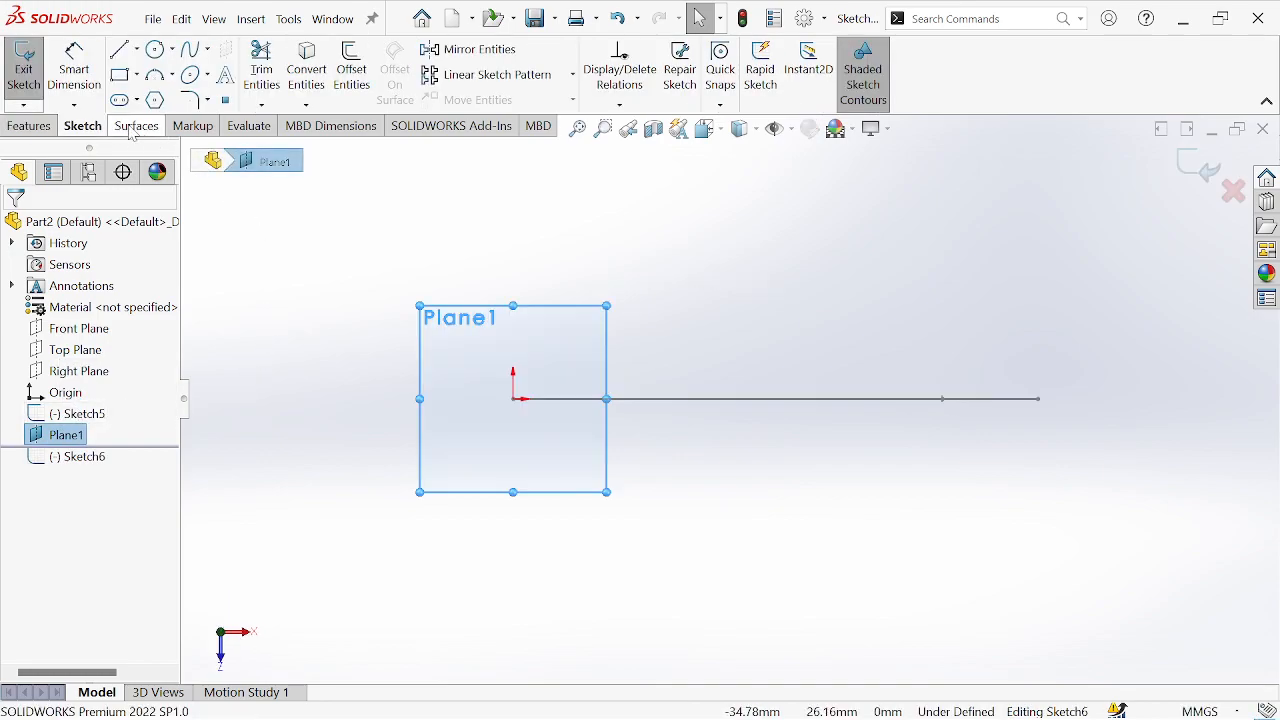
left_click(154, 100)
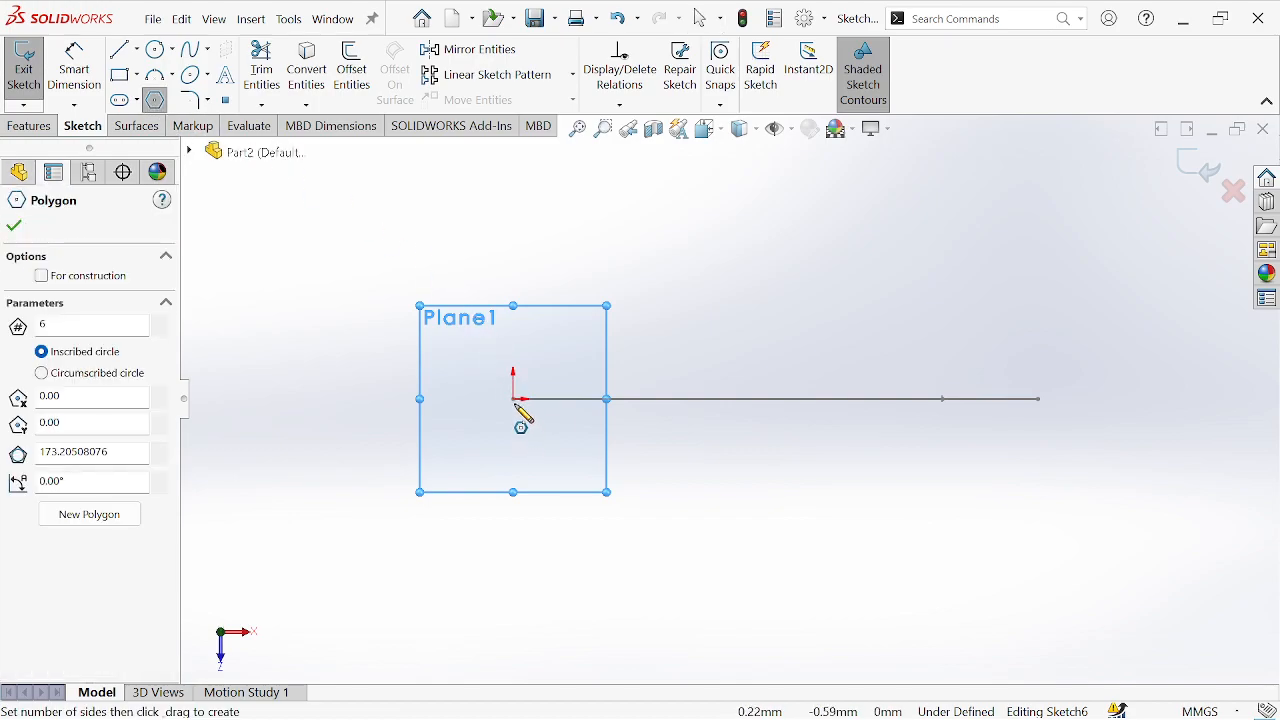
left_click_drag(513, 399, 513, 378)
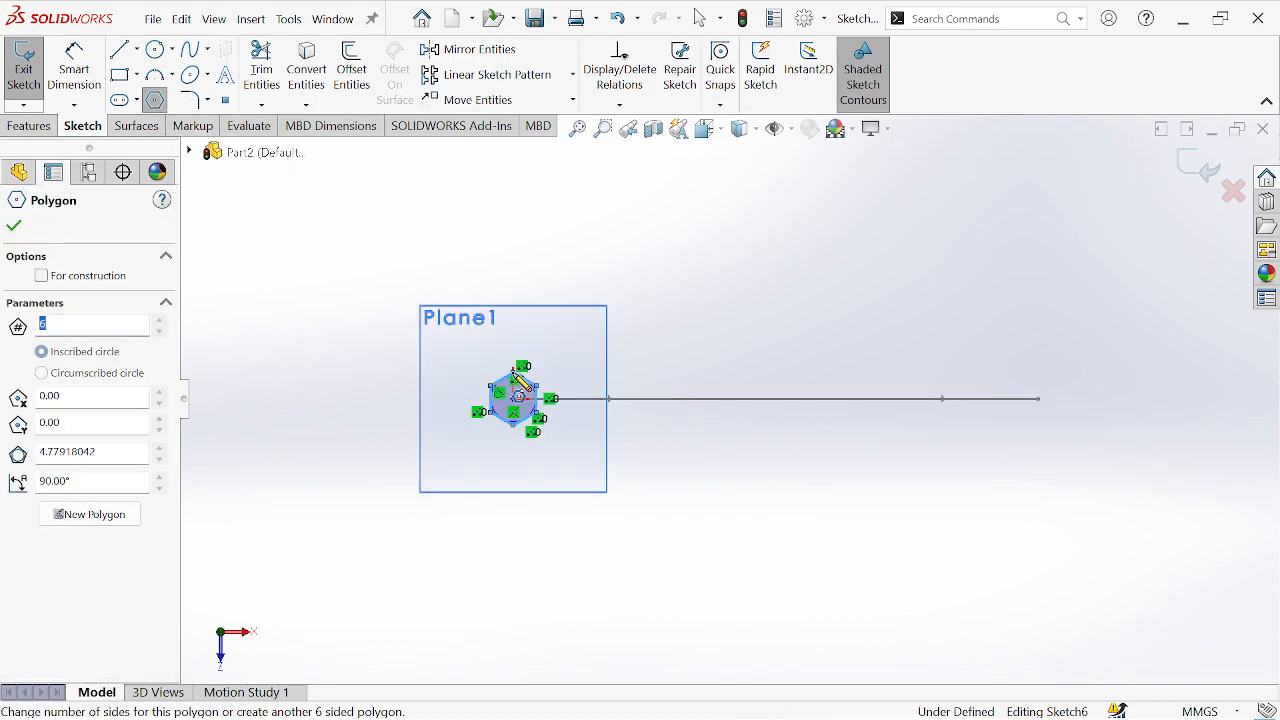
left_click(14, 227)
scroll(594, 423, "down", 4)
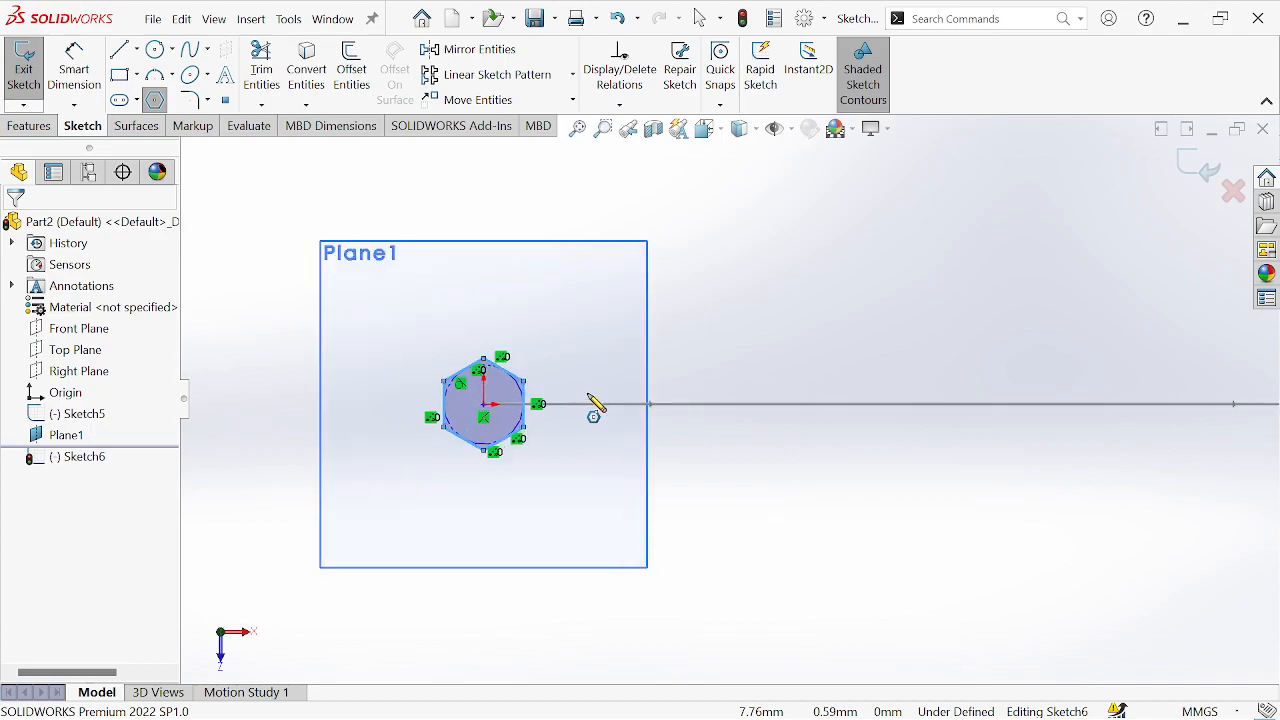
middle_click_drag(537, 382, 512, 438)
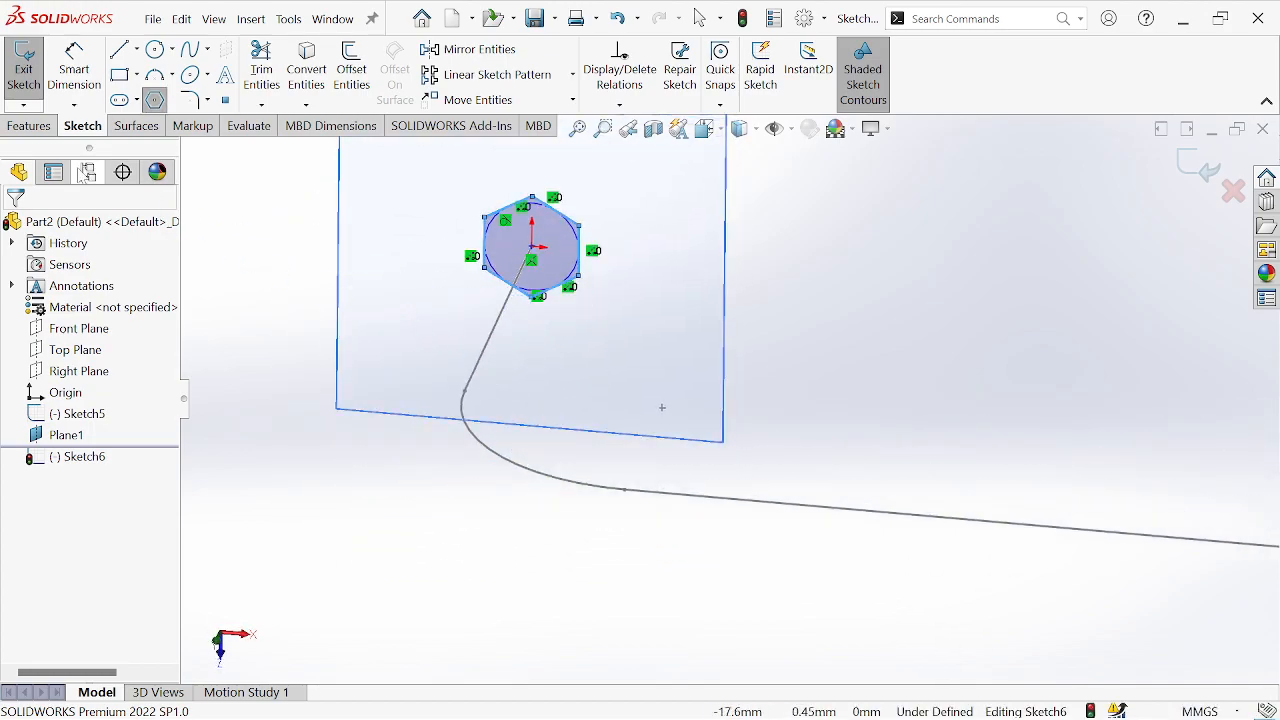
key("ctrl+8")
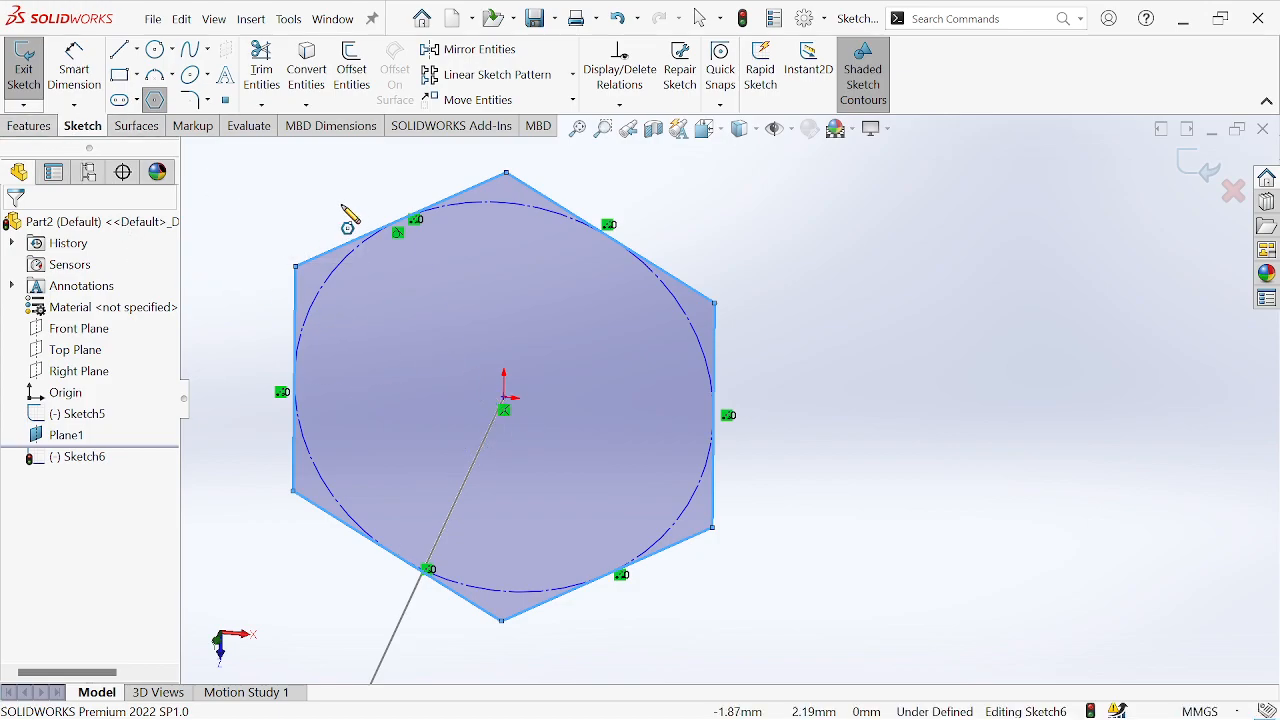
key("Escape")
Step: Create a Swept Boss/Base using the hexagon sketch as the profile and the filleted open sketch as the path
left_click(30, 127)
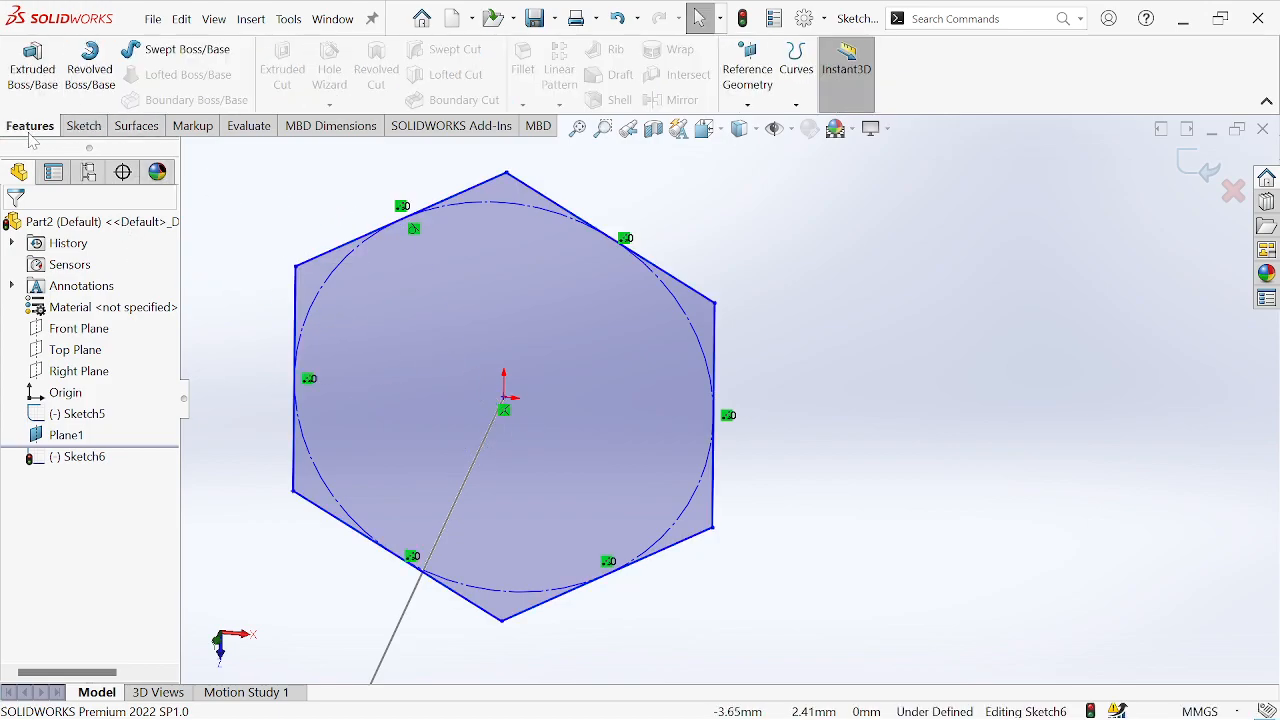
left_click(175, 49)
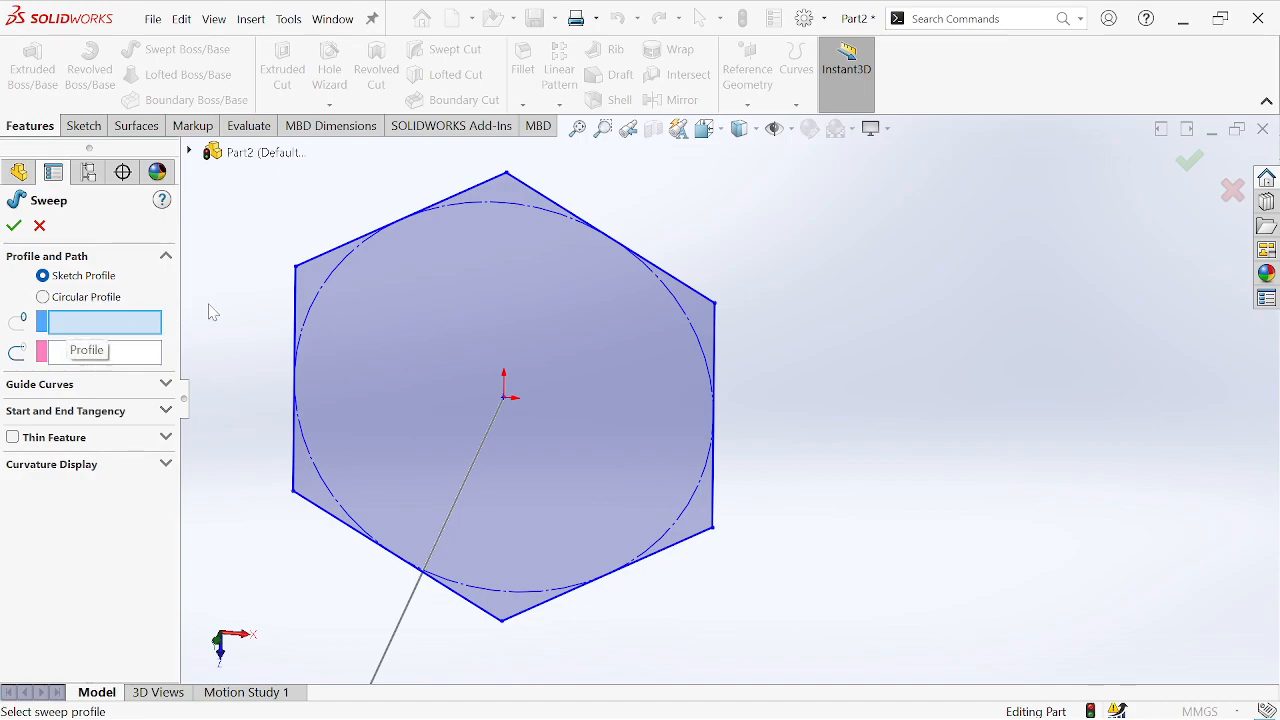
left_click(530, 197)
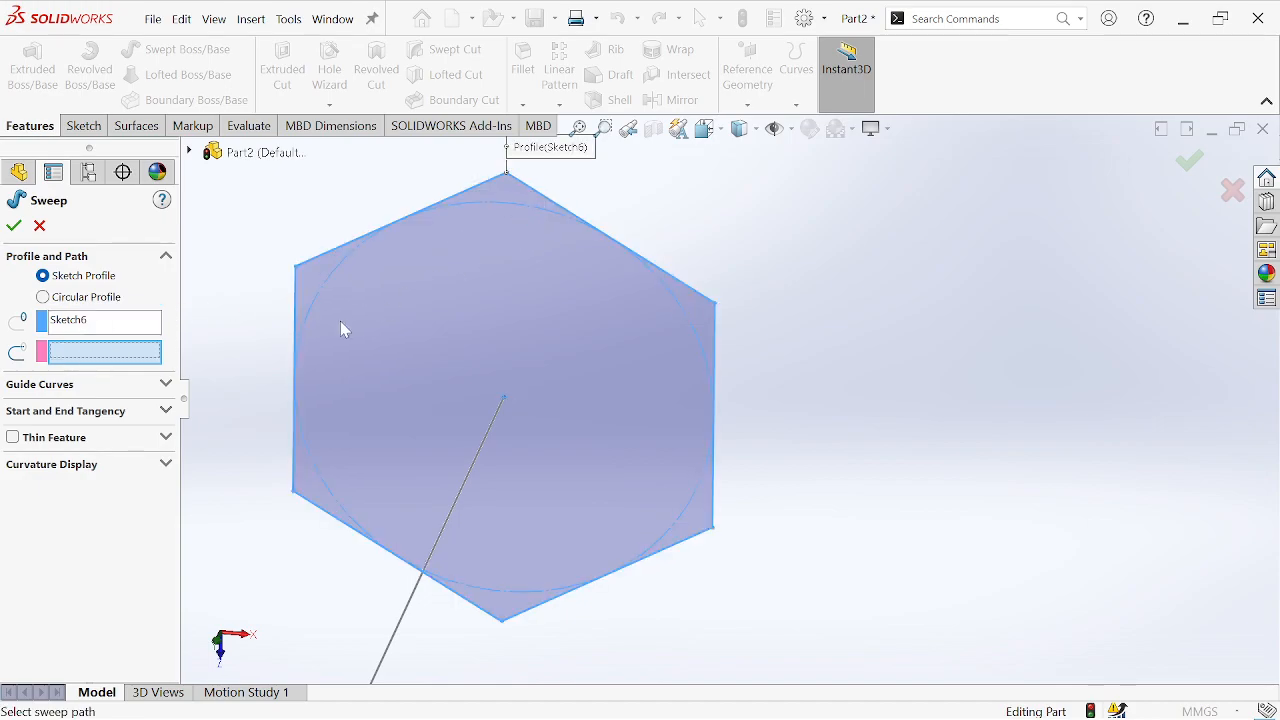
left_click(476, 478)
key("ctrl+7")
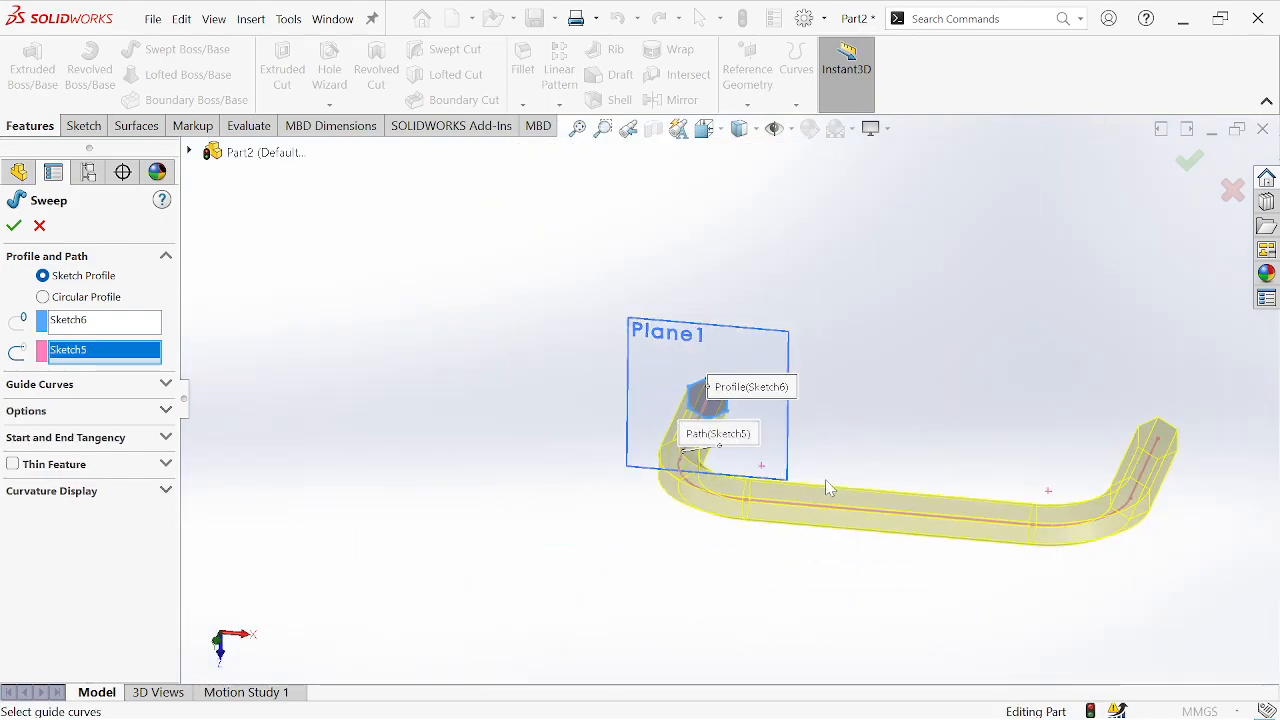
middle_click_drag(829, 409, 760, 252)
left_click(14, 226)
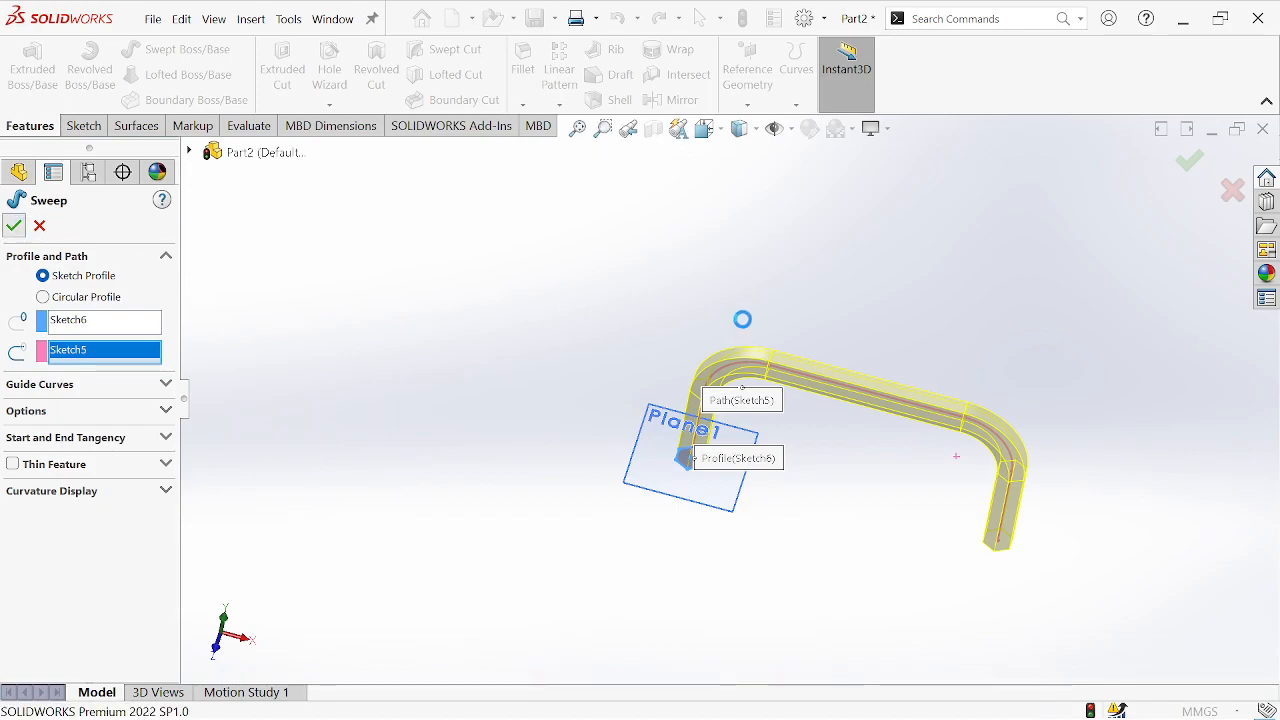
middle_click_drag(697, 308, 640, 278)
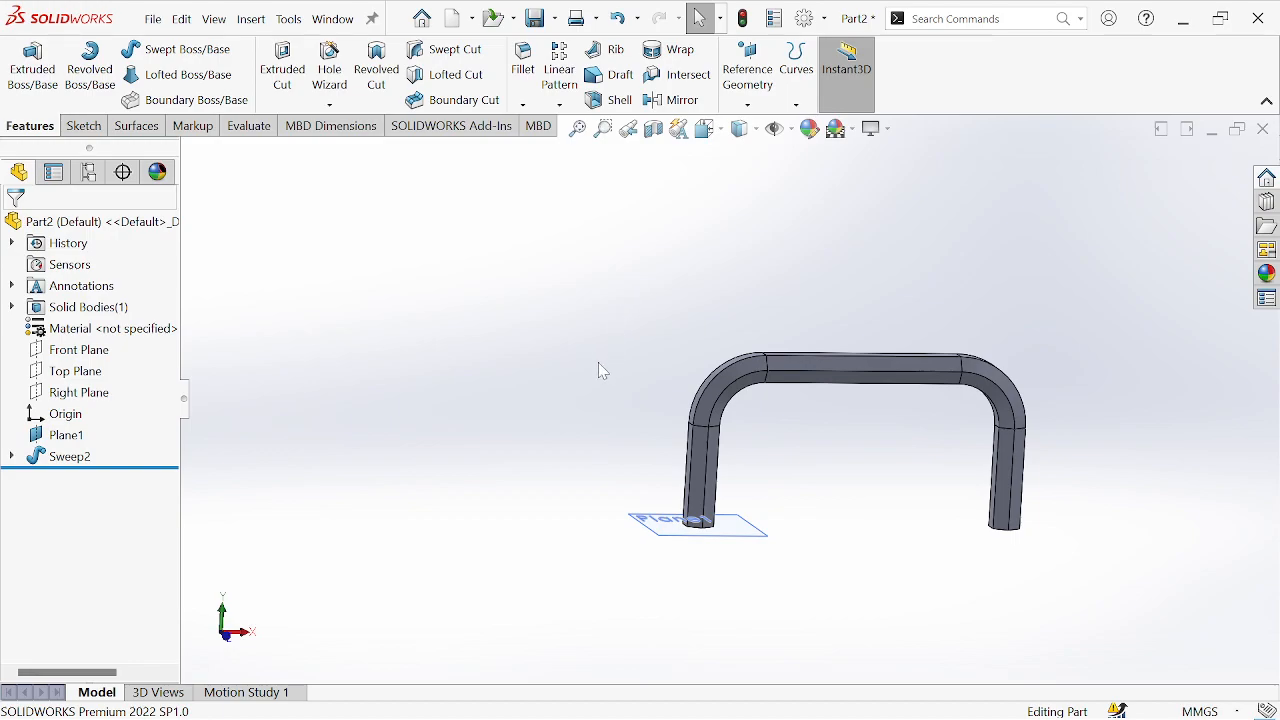
Step: Delete the sweep feature, the hexagon profile sketch and the reference plane, keeping the path sketch
left_click(70, 458)
key("Delete")
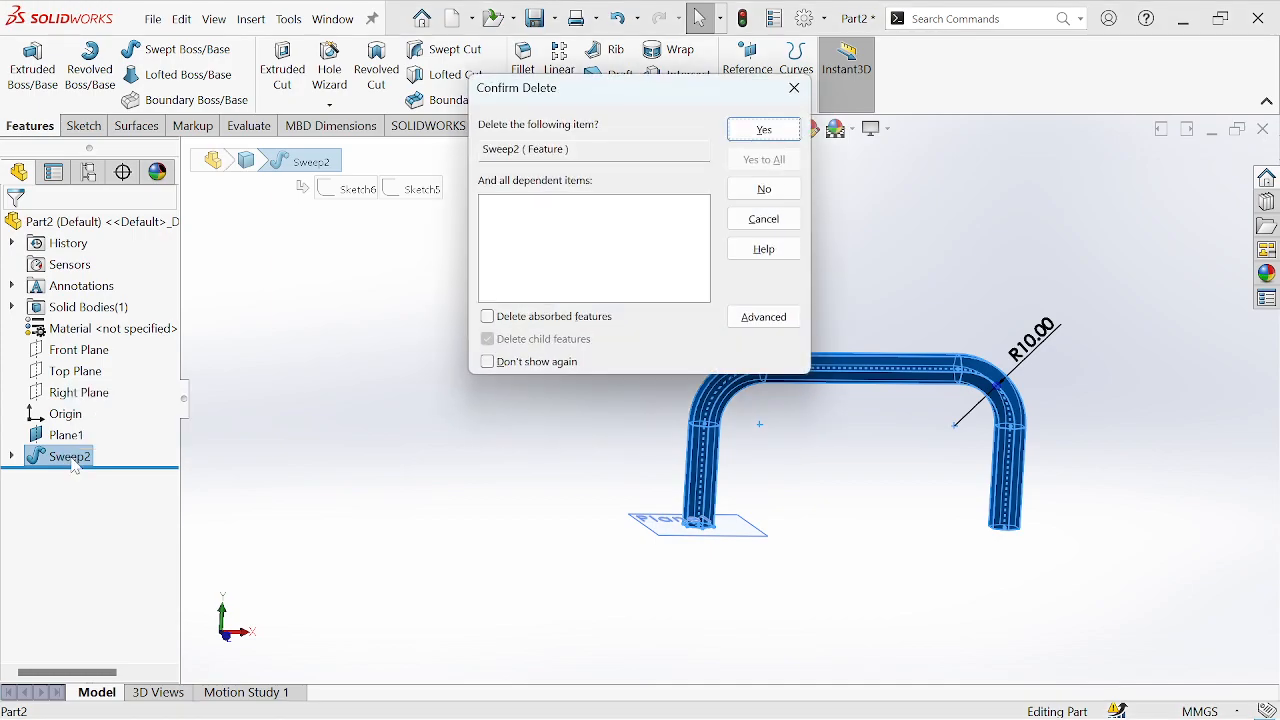
key("Return")
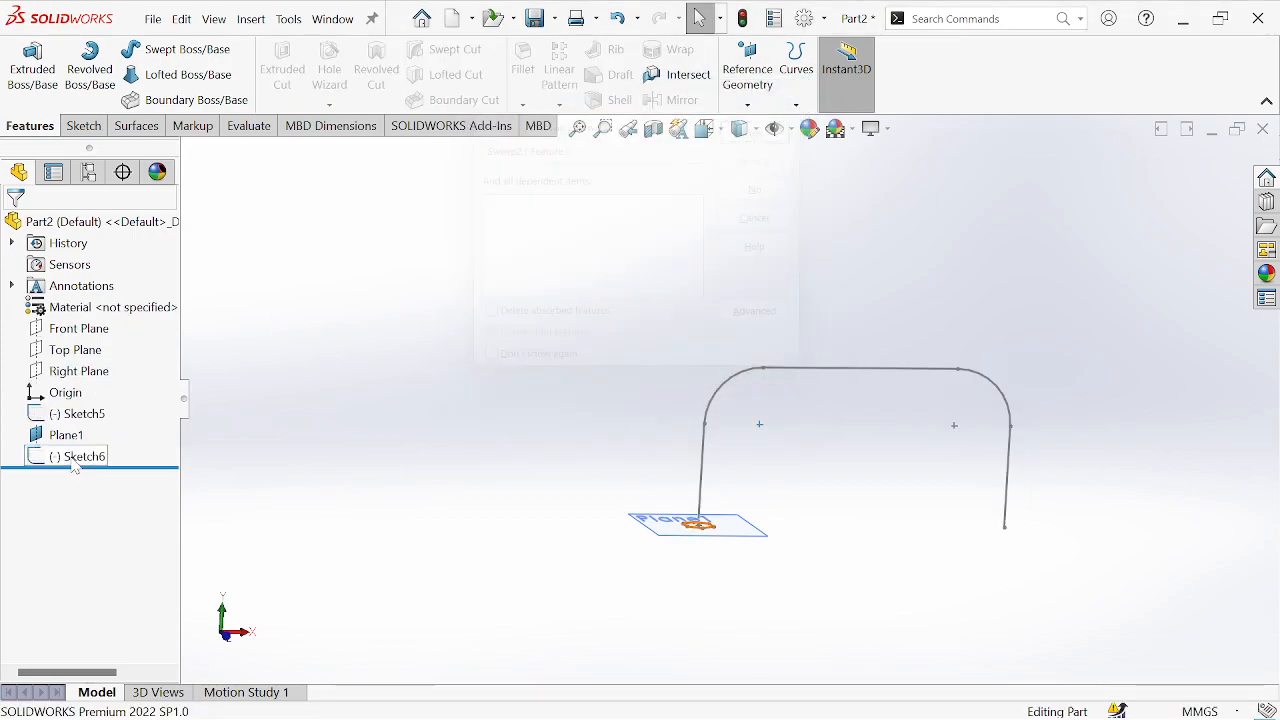
left_click(75, 462)
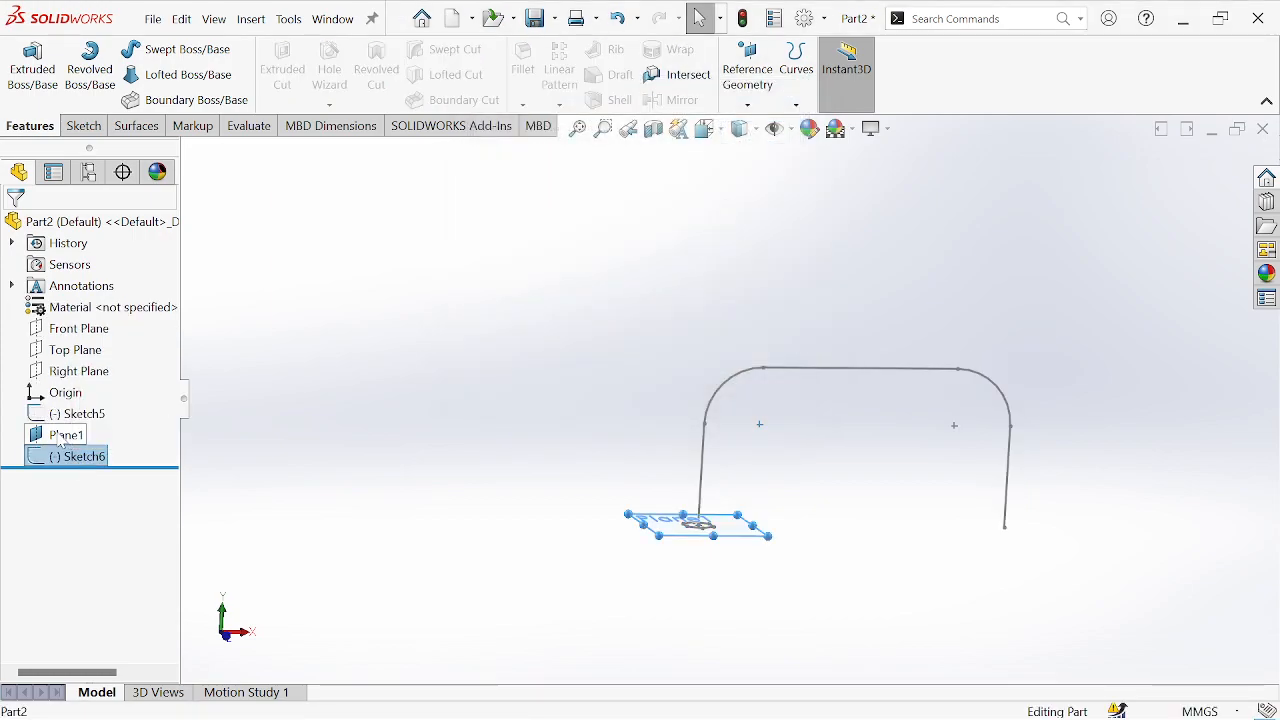
left_click(62, 436)
key("Delete")
key("Return")
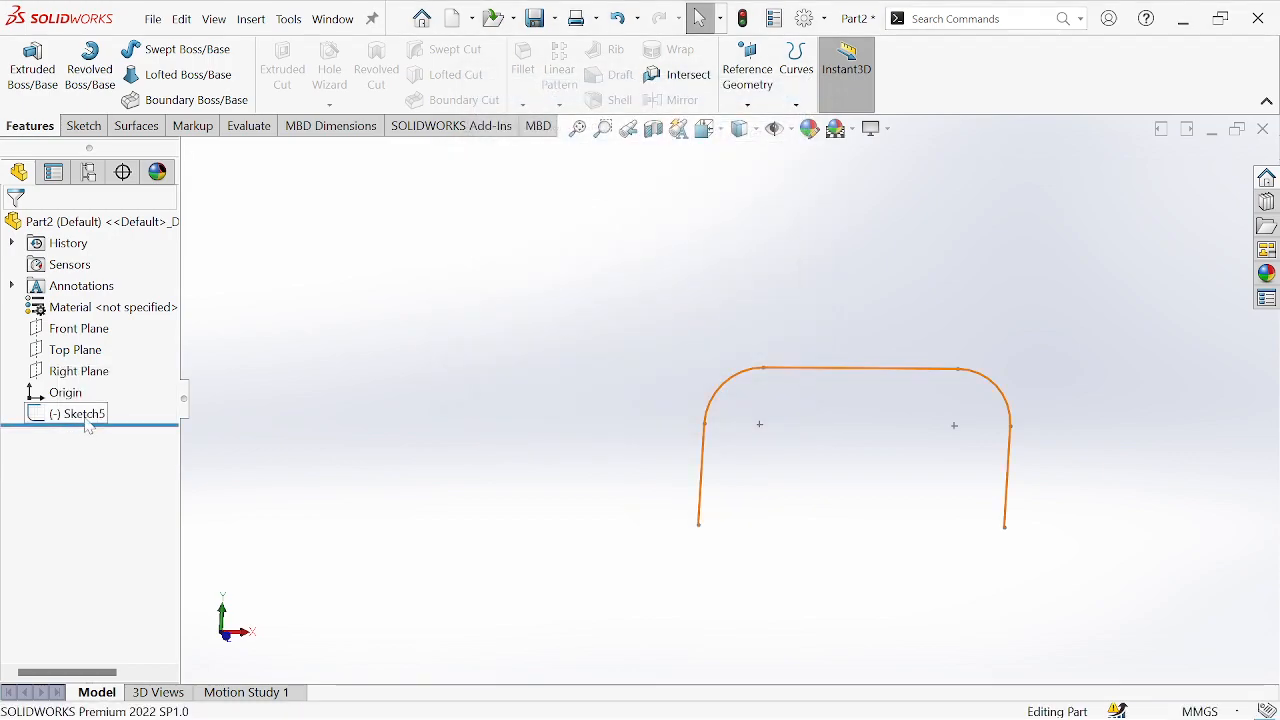
Step: Edit the path sketch and trim away all its lines and fillet arcs with Trim to closest
left_click(86, 418)
left_click(100, 391)
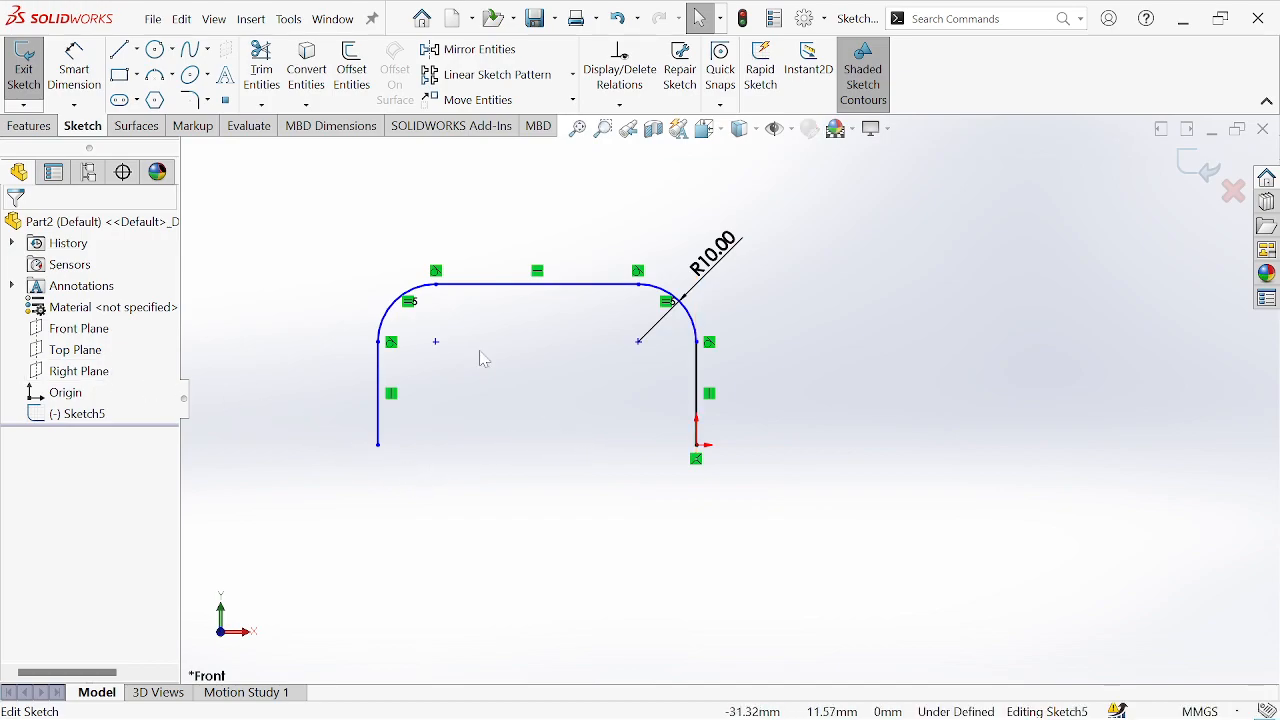
left_click(261, 68)
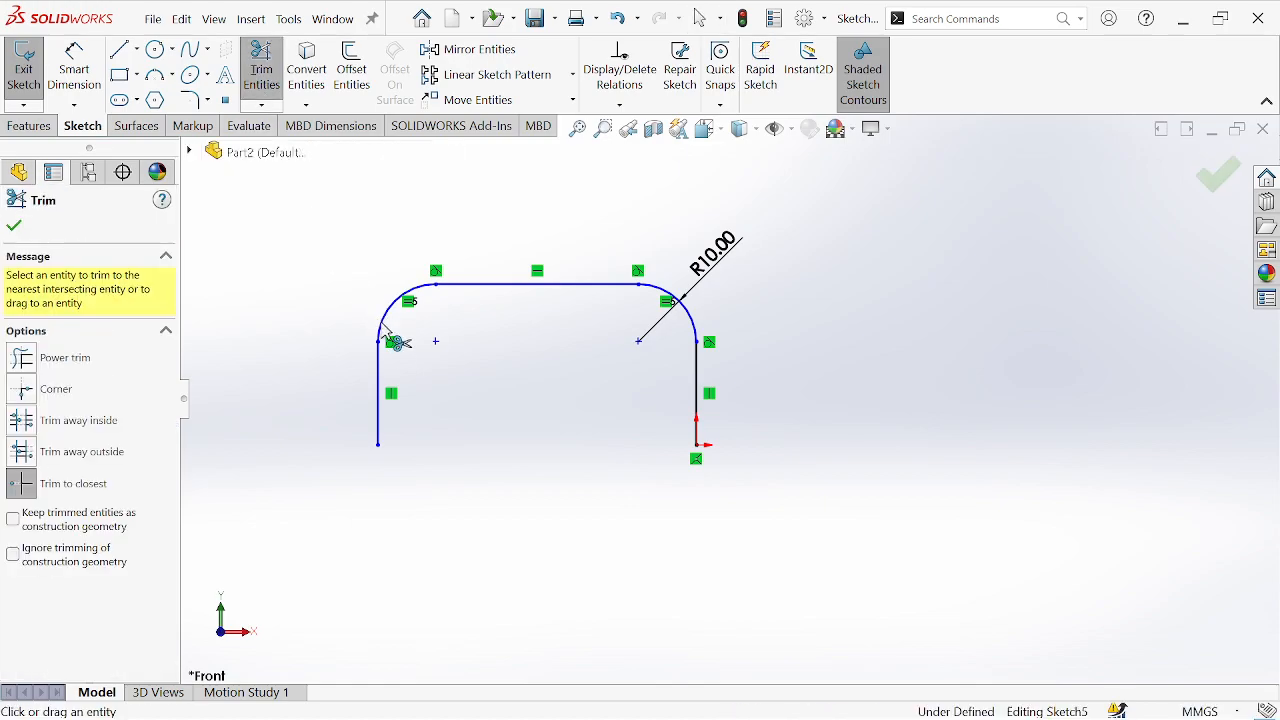
left_click(382, 330)
left_click(380, 396)
left_click(492, 286)
left_click(692, 316)
left_click(697, 385)
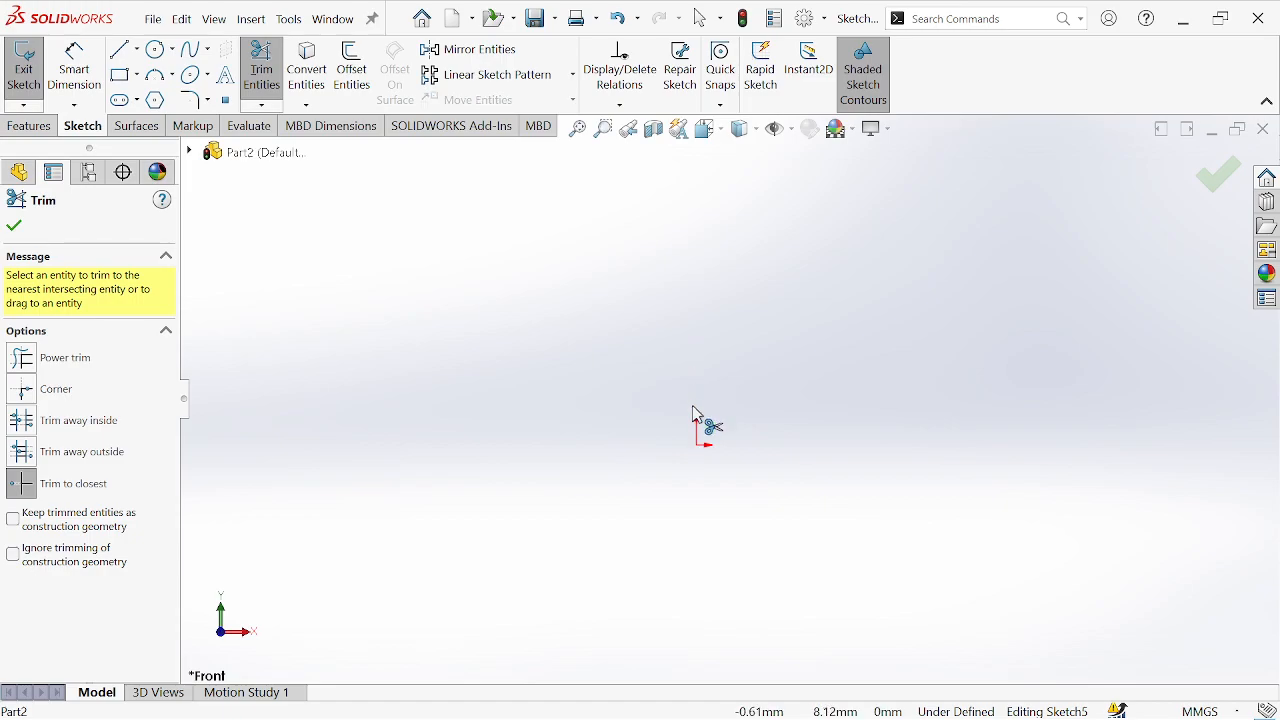
left_click(14, 226)
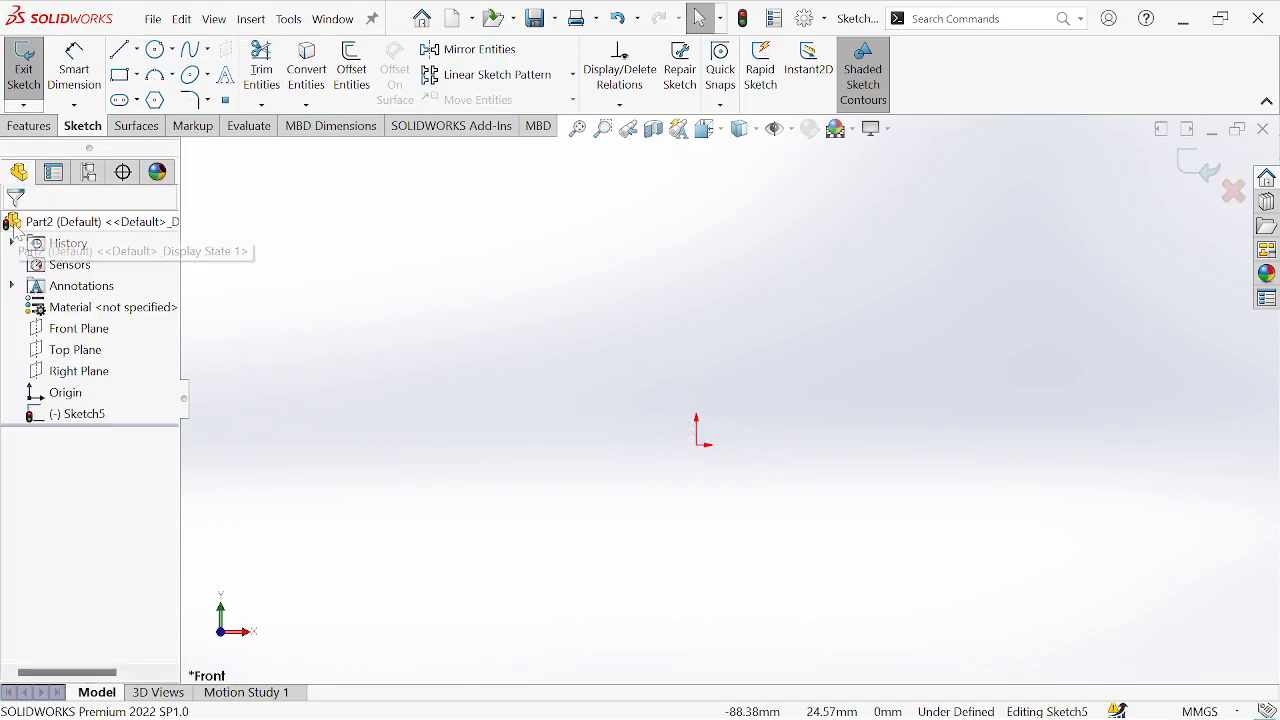
Step: Sketch an open three-point arc starting at the origin, centred about 14.5 mm across and 9.3 mm above it, and finish the sketch
left_click(154, 75)
left_click(697, 445)
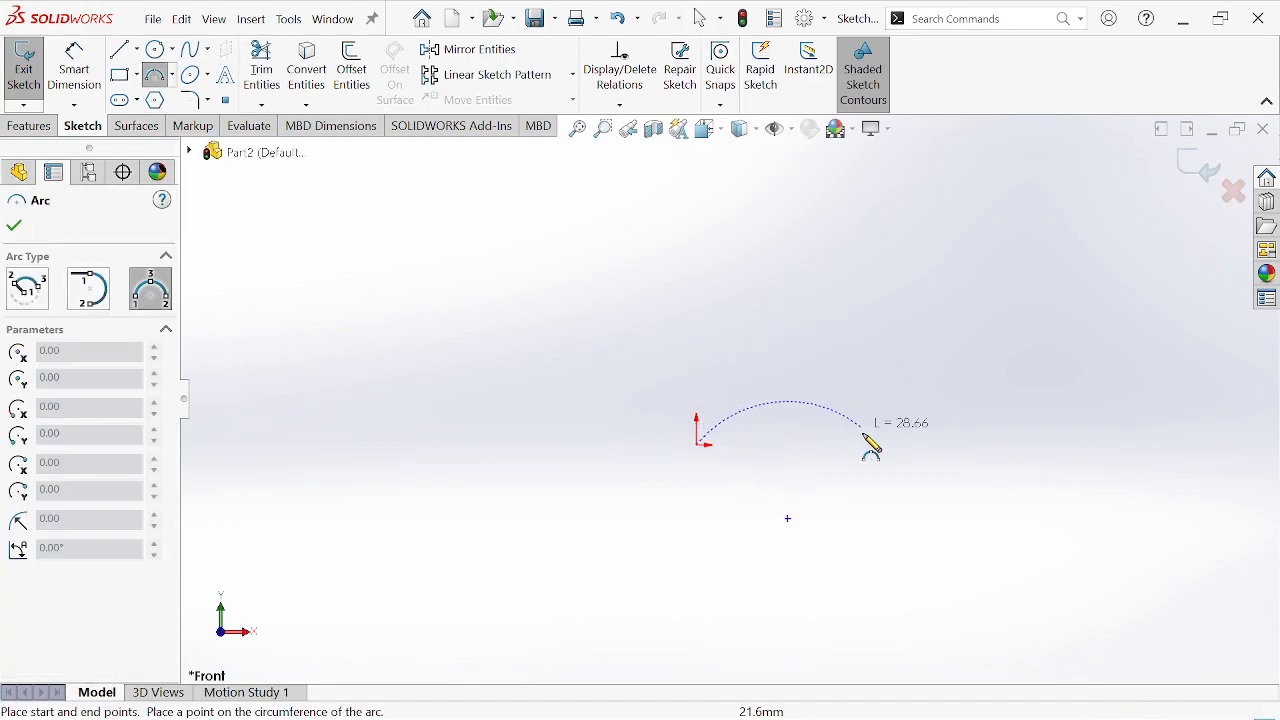
left_click(866, 444)
left_click(788, 300)
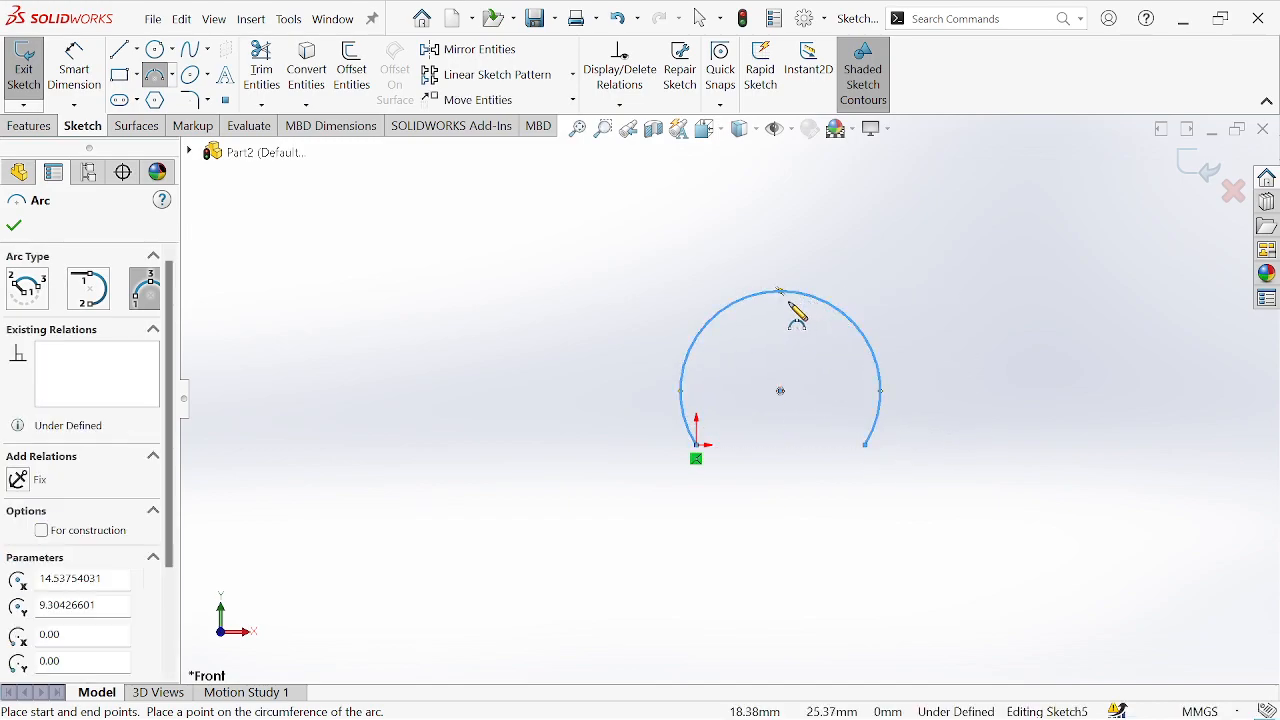
left_click(14, 226)
left_click(1190, 165)
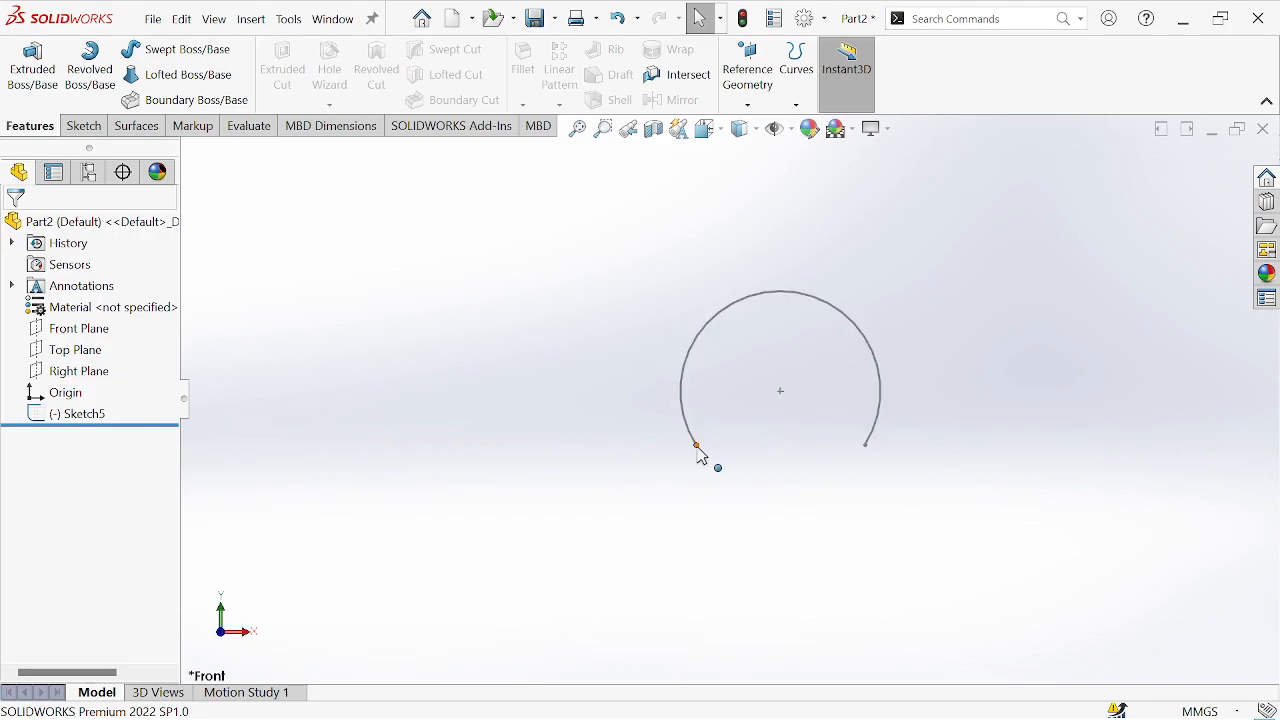
Step: On the Top Plane, sketch a circle centred on the arc's endpoint at the origin, with a radius of about 2.77 mm
left_click(88, 372)
left_click(80, 350)
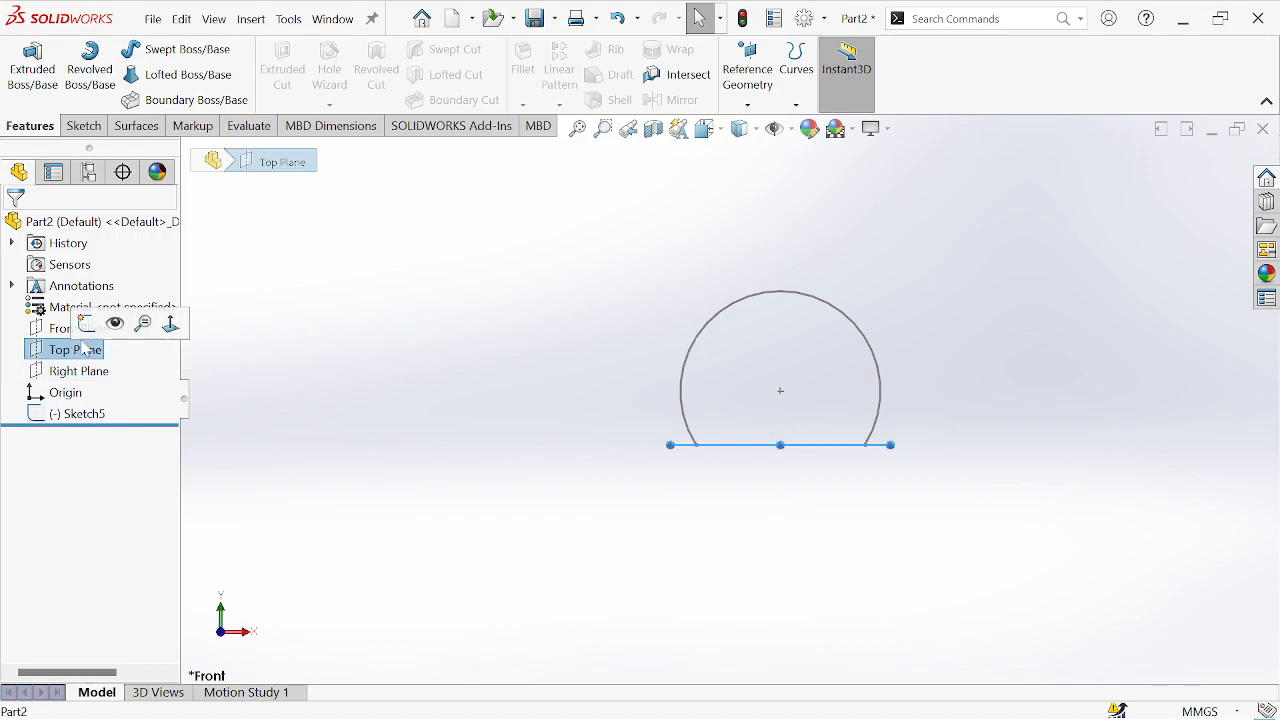
left_click(86, 322)
middle_click_drag(543, 377, 547, 432)
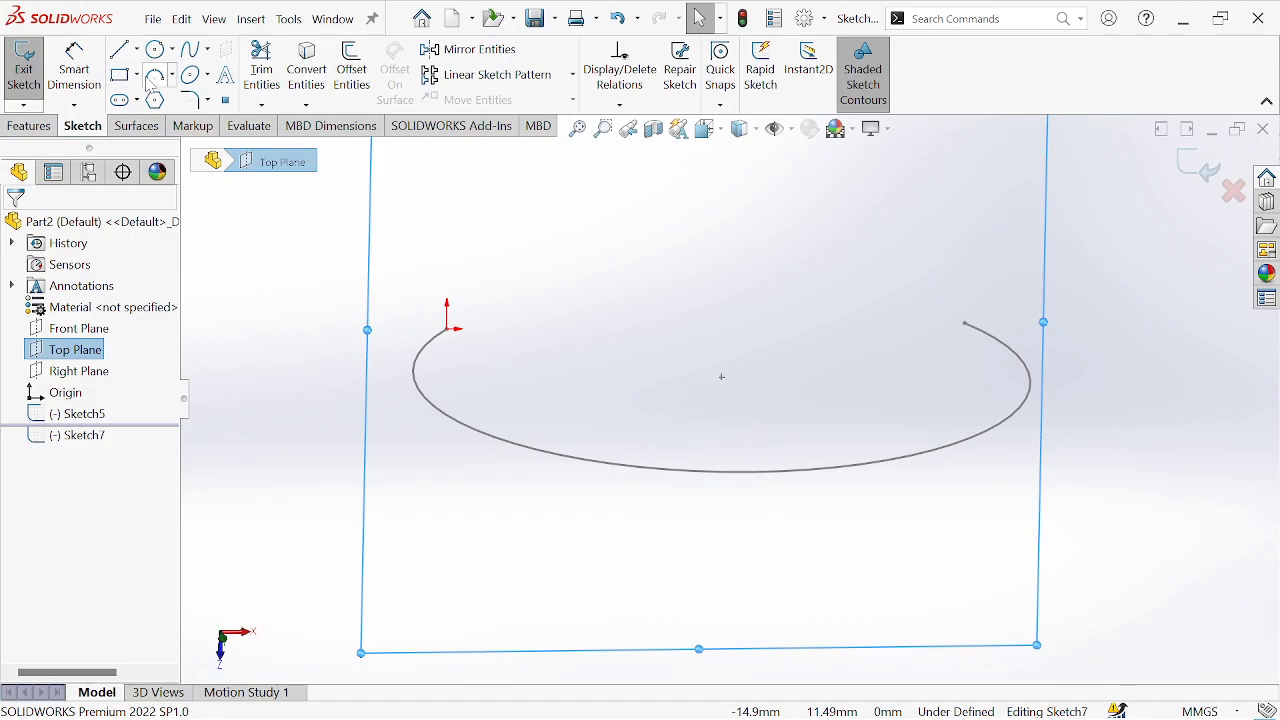
left_click(155, 49)
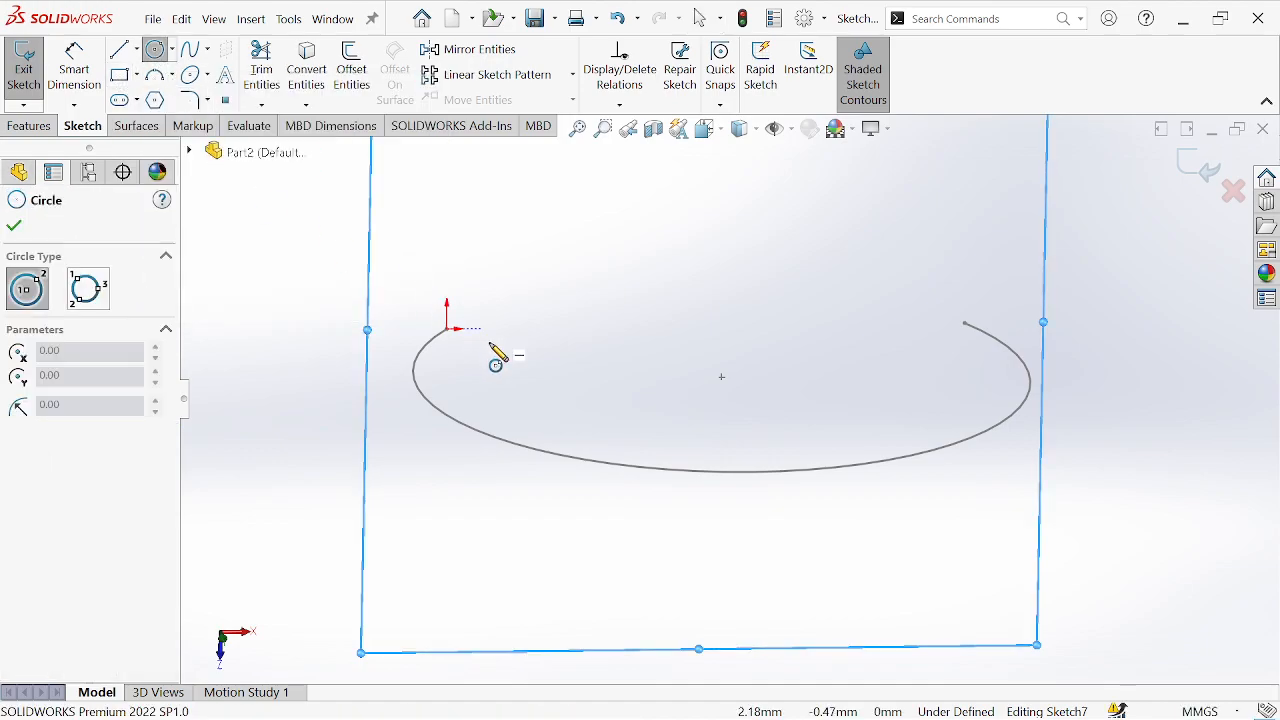
left_click(447, 328)
left_click(447, 282)
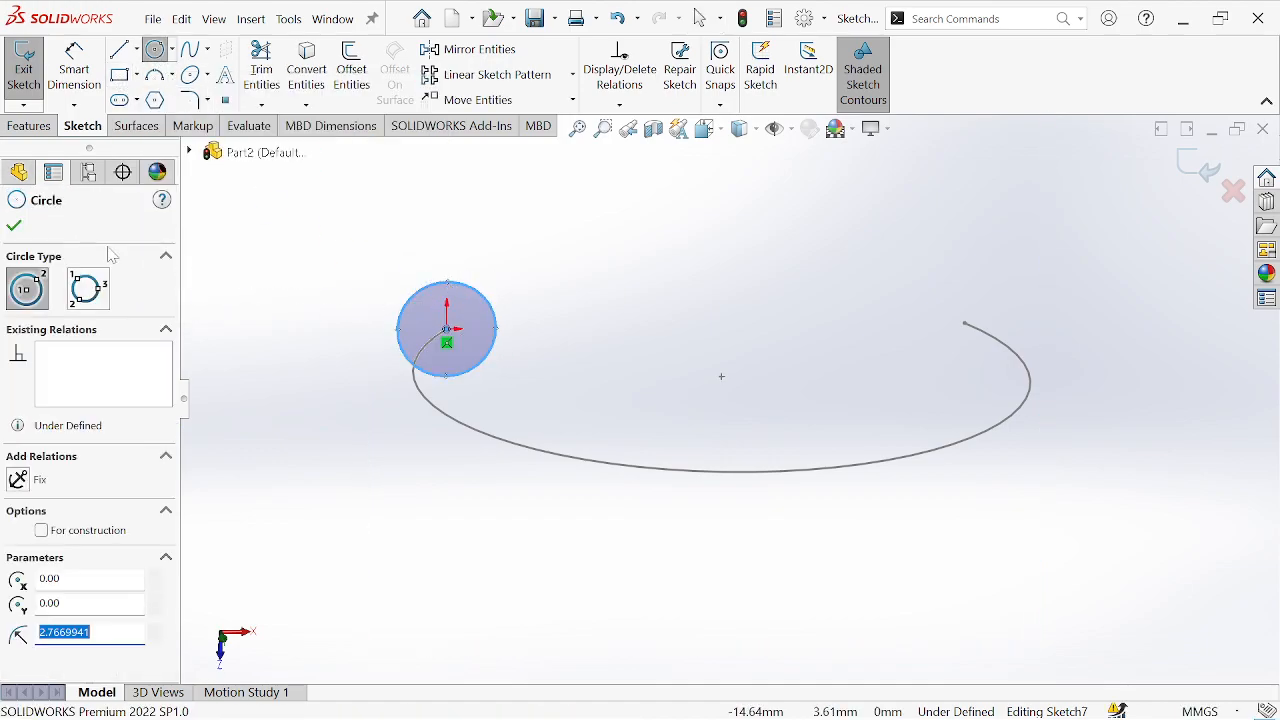
left_click(14, 226)
Step: Create a Swept Boss/Base using the circle sketch as the profile and the arc sketch as the path
left_click(29, 125)
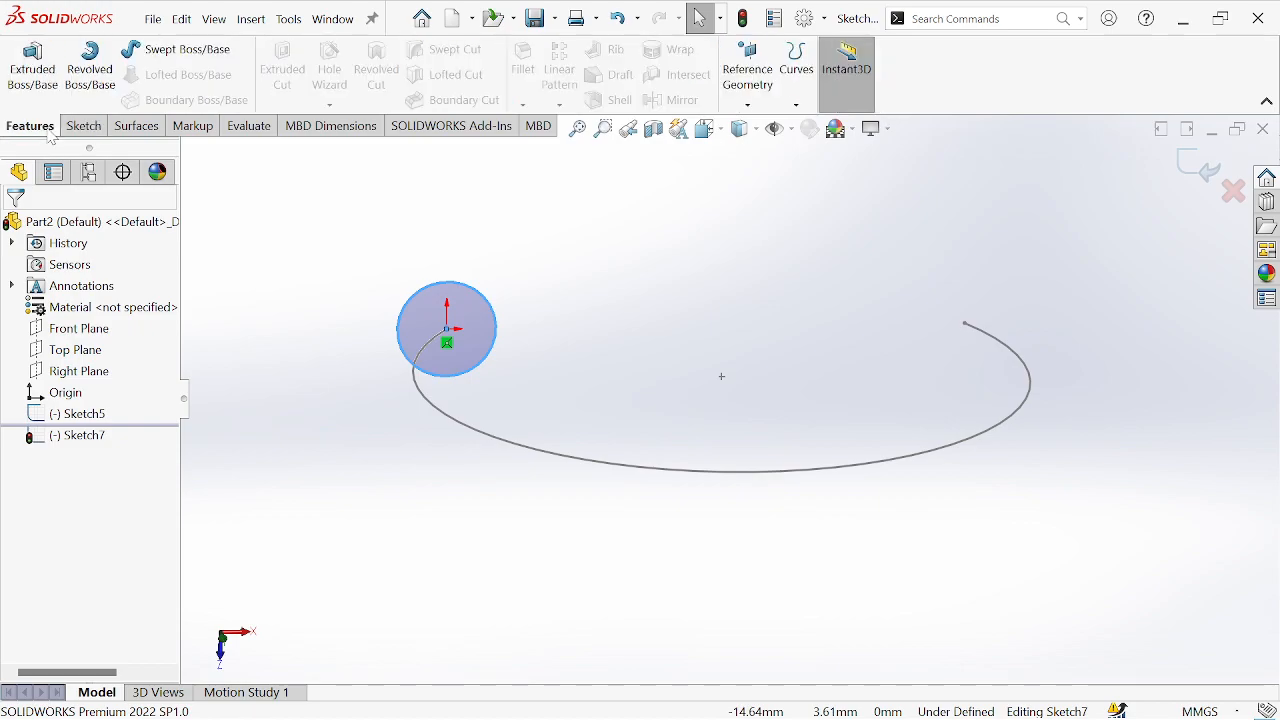
left_click(175, 49)
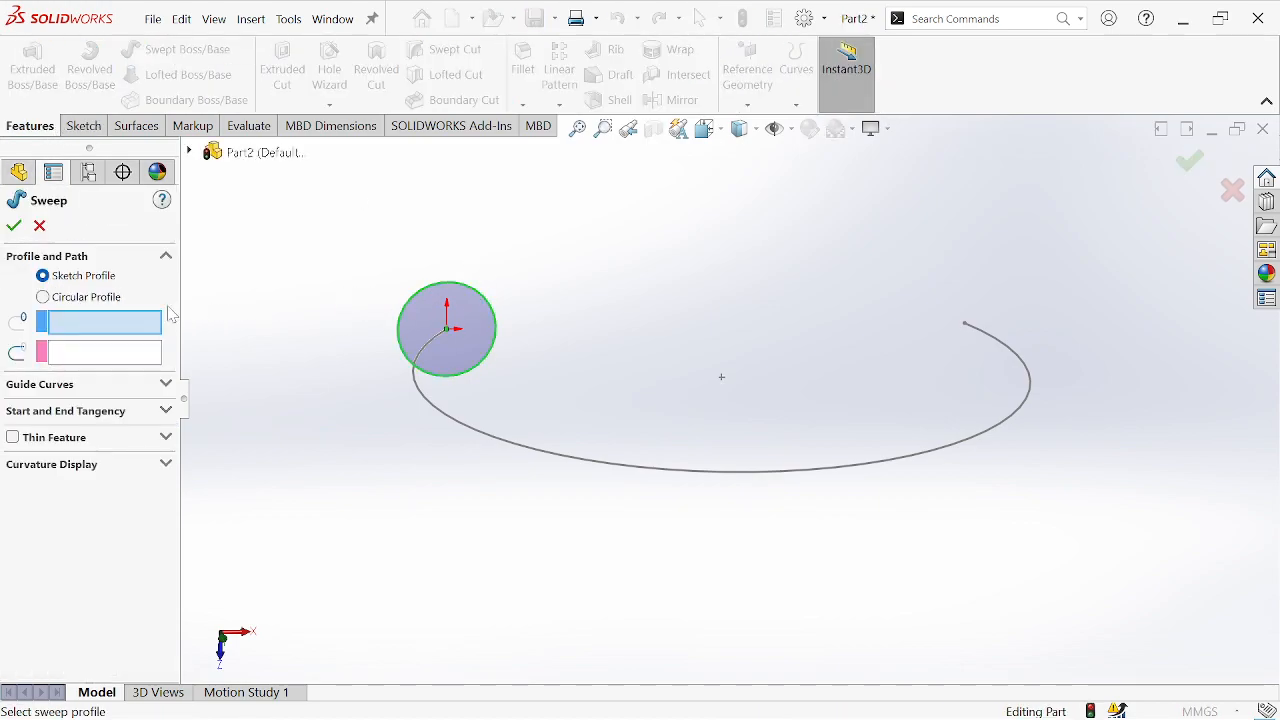
left_click(441, 291)
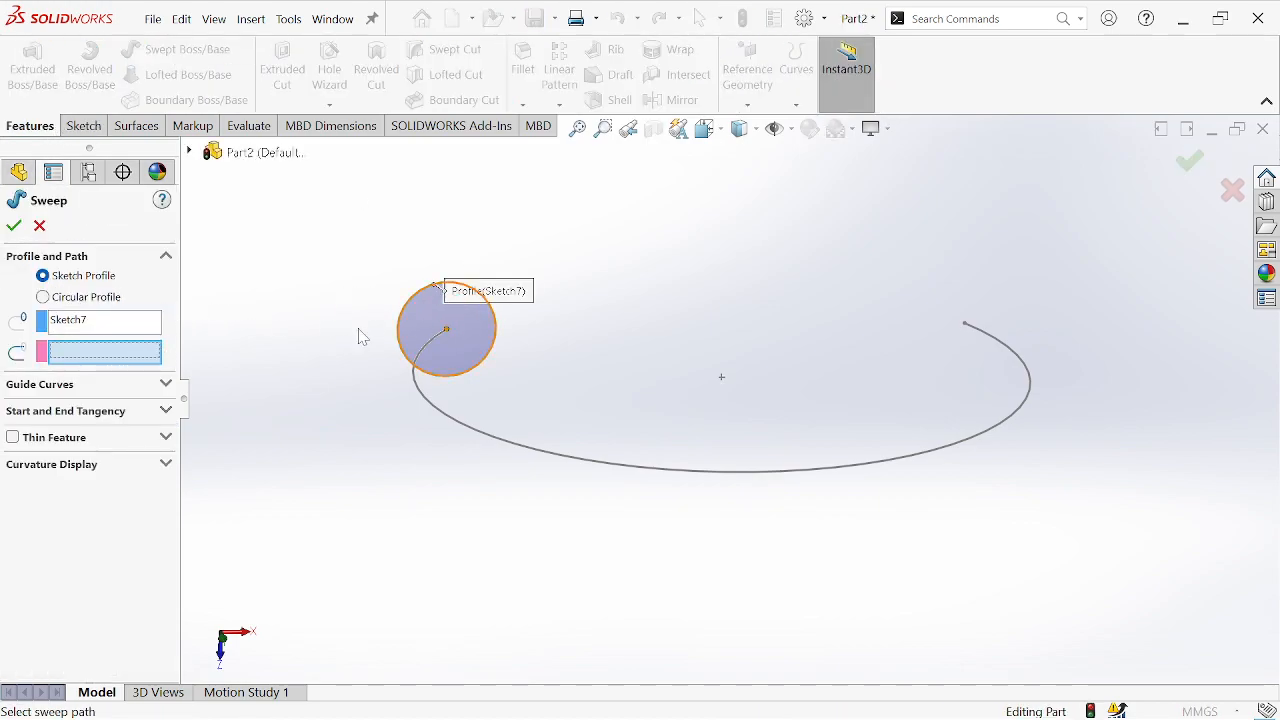
left_click(432, 412)
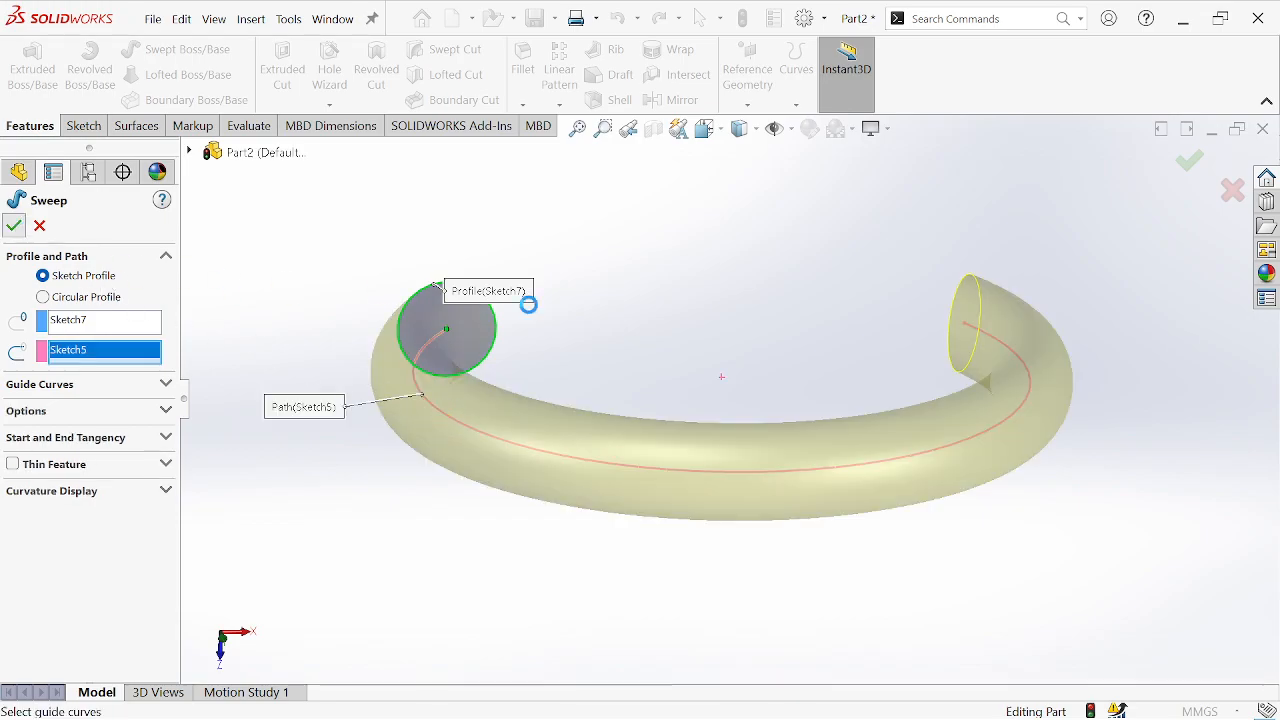
scroll(614, 333, "up", 3)
middle_click_drag(590, 480, 766, 364)
key("Escape")
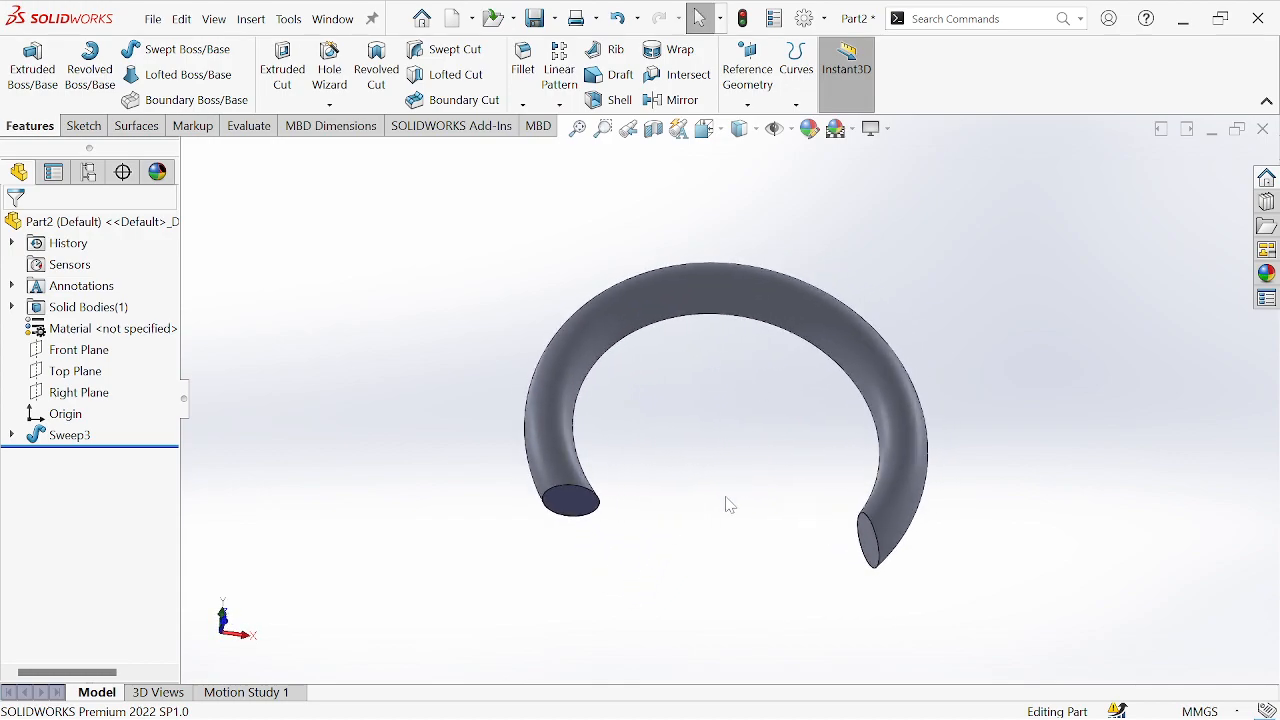
Step: Edit the sweep's profile sketch, offset the circle 1 mm outward, and exit the sketch to rebuild the sweep as a tube
left_click(12, 435)
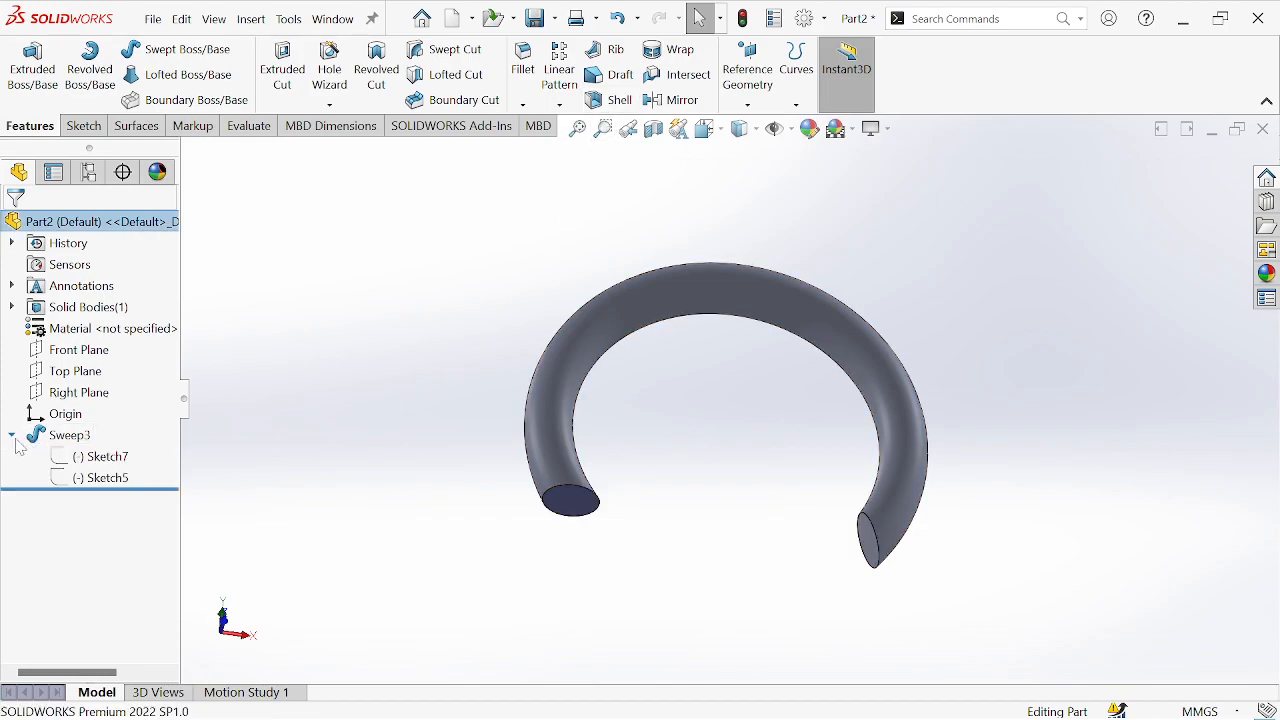
left_click(88, 460)
left_click(109, 404)
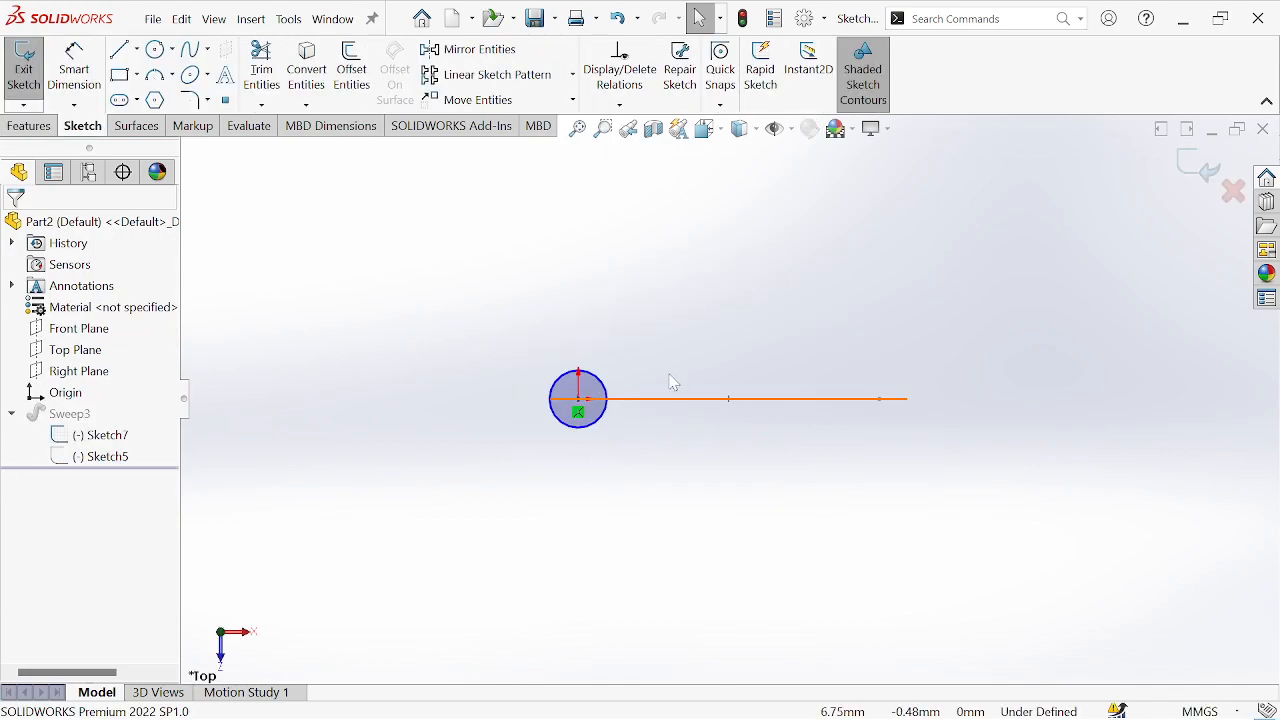
mouse_move(668, 367)
middle_mouse_down()
mouse_move(657, 537)
mouse_move(634, 394)
mouse_move(686, 523)
mouse_move(672, 541)
middle_mouse_up()
scroll(617, 351, "down", 4)
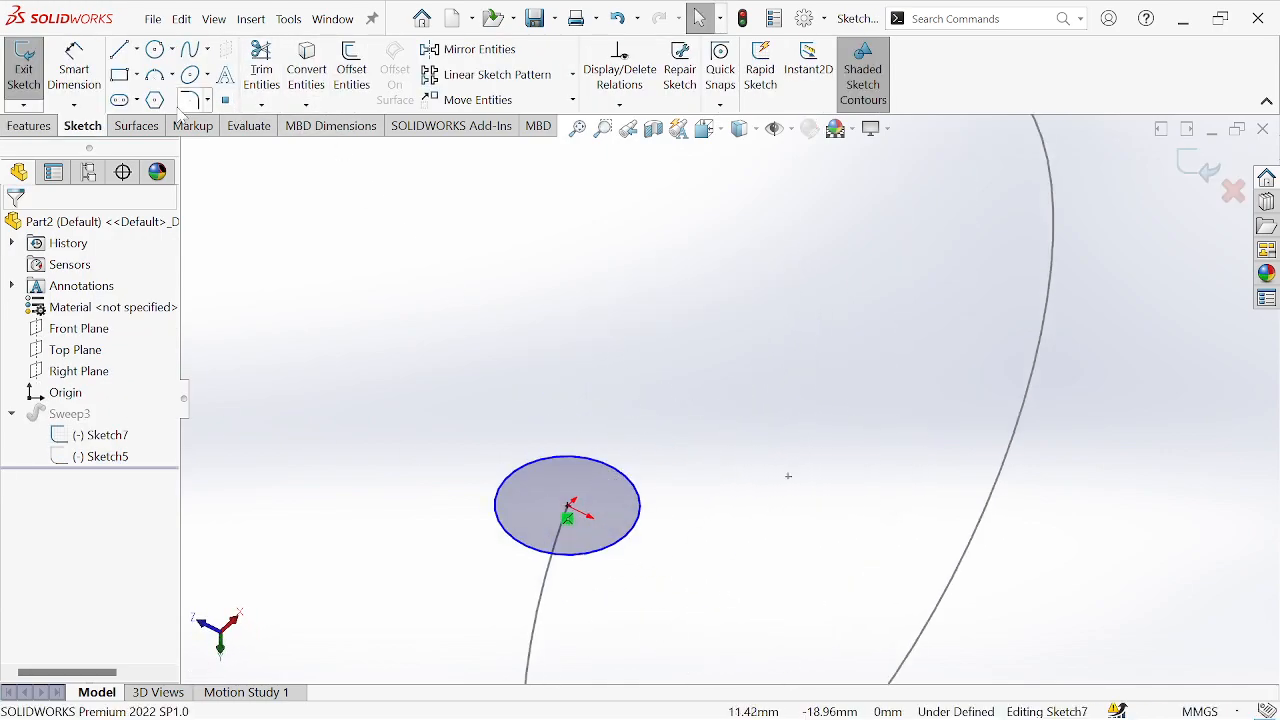
left_click(351, 70)
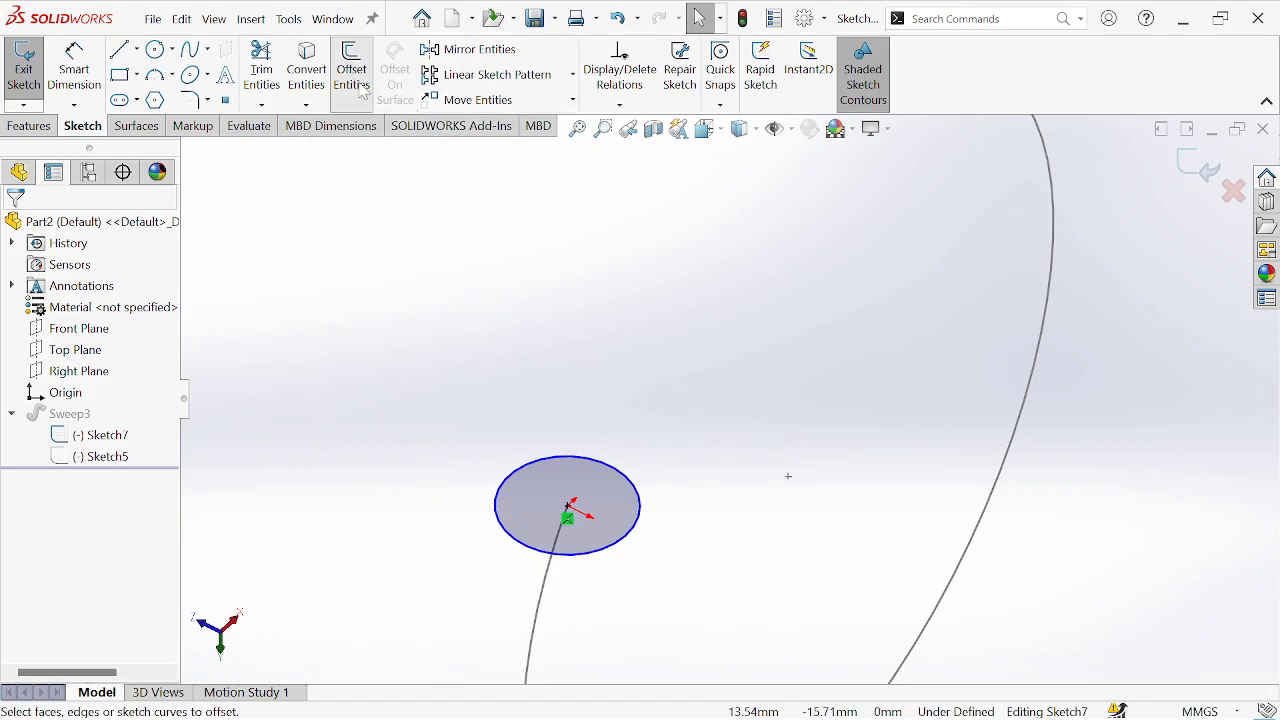
left_click(620, 546)
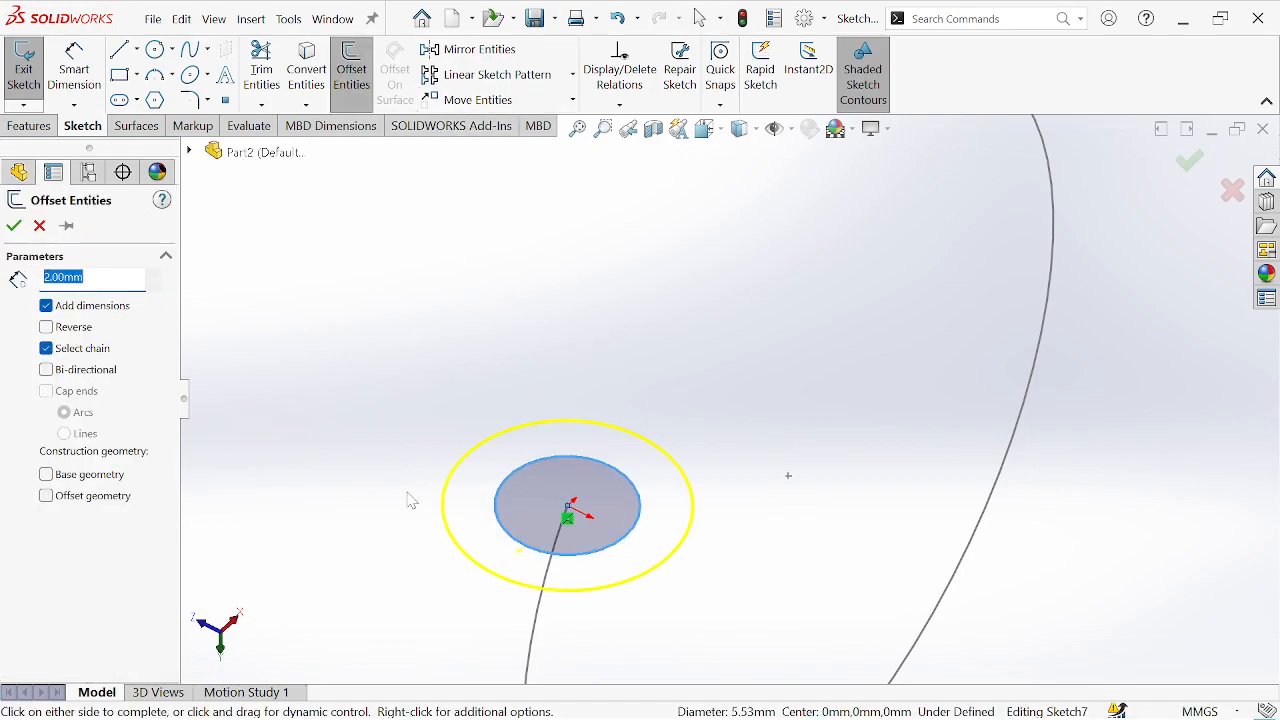
key("Return")
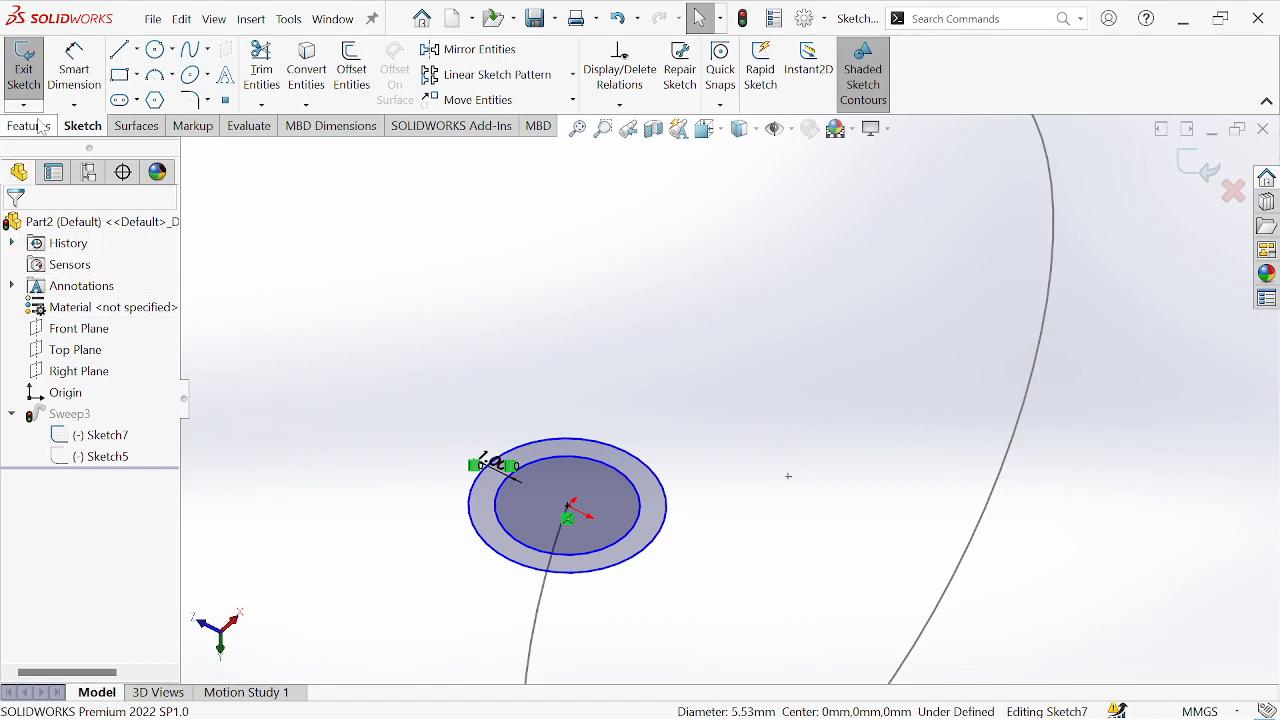
left_click(26, 72)
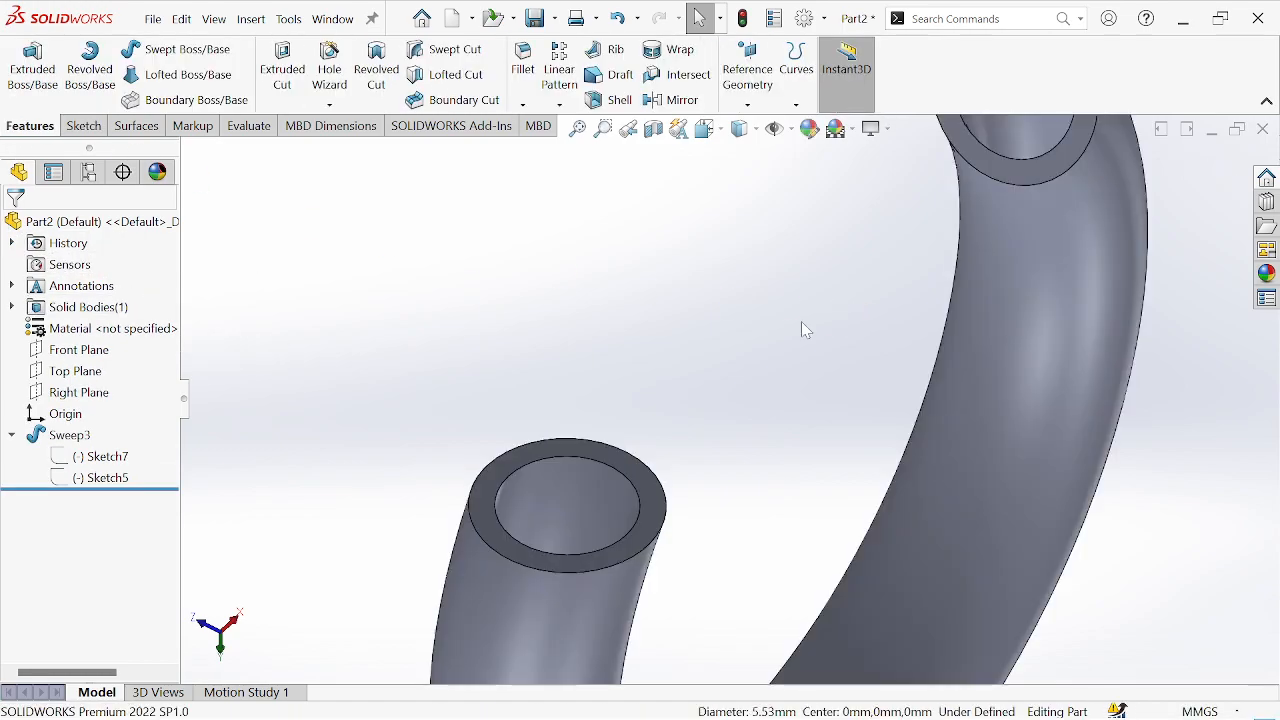
Step: Delete the tube's sweep feature, keeping its profile and path sketches
scroll(800, 325, "up", 5)
middle_click_drag(800, 331, 818, 438)
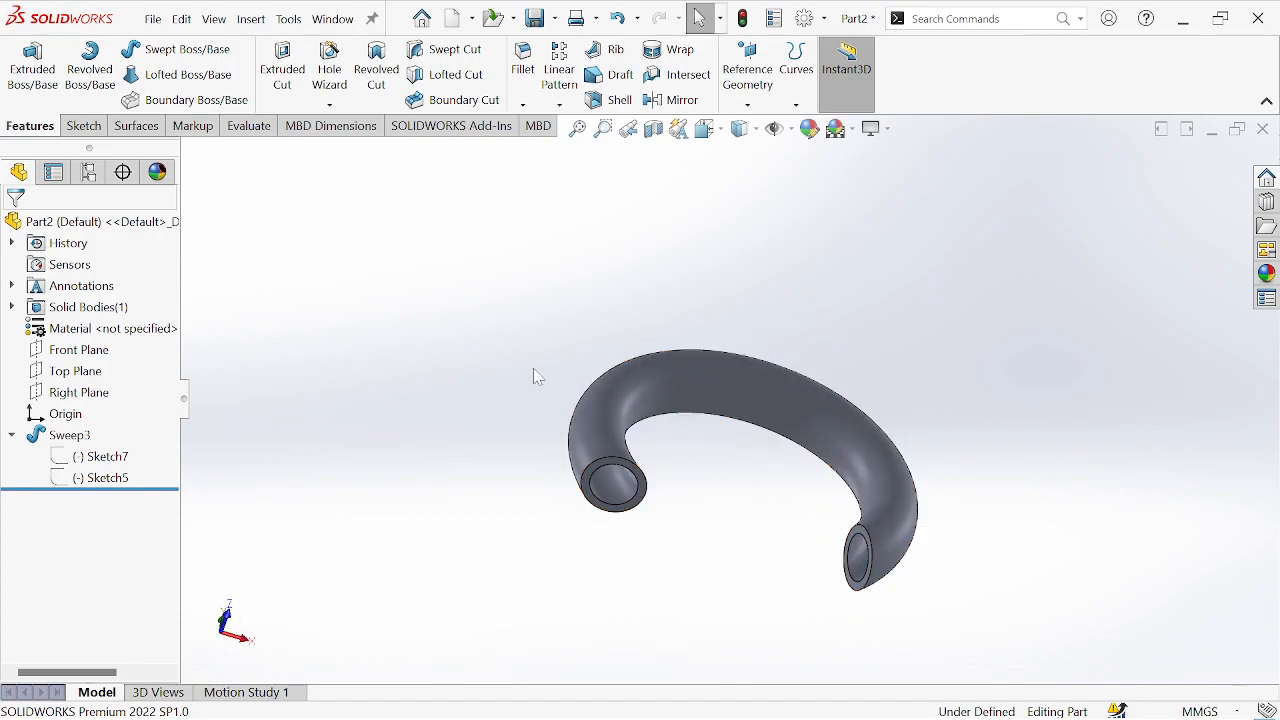
left_click(134, 126)
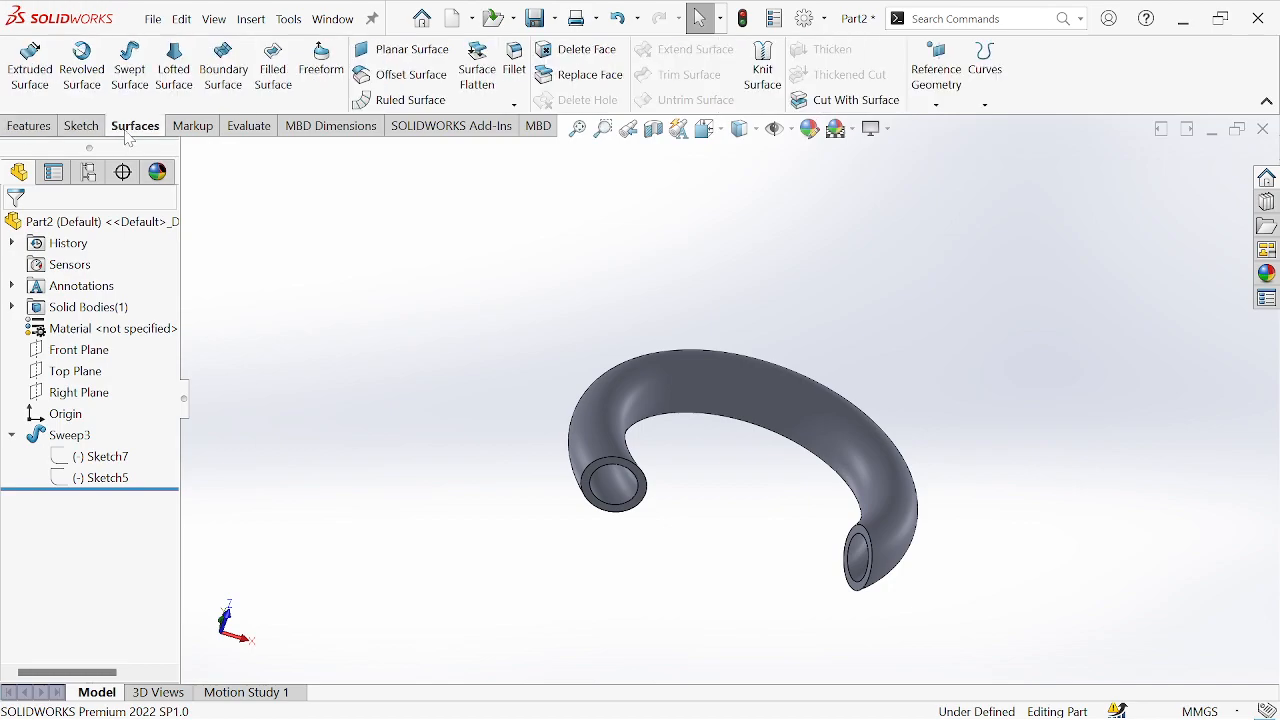
mouse_move(410, 289)
middle_mouse_down()
mouse_move(426, 380)
mouse_move(406, 383)
mouse_move(414, 440)
middle_mouse_up()
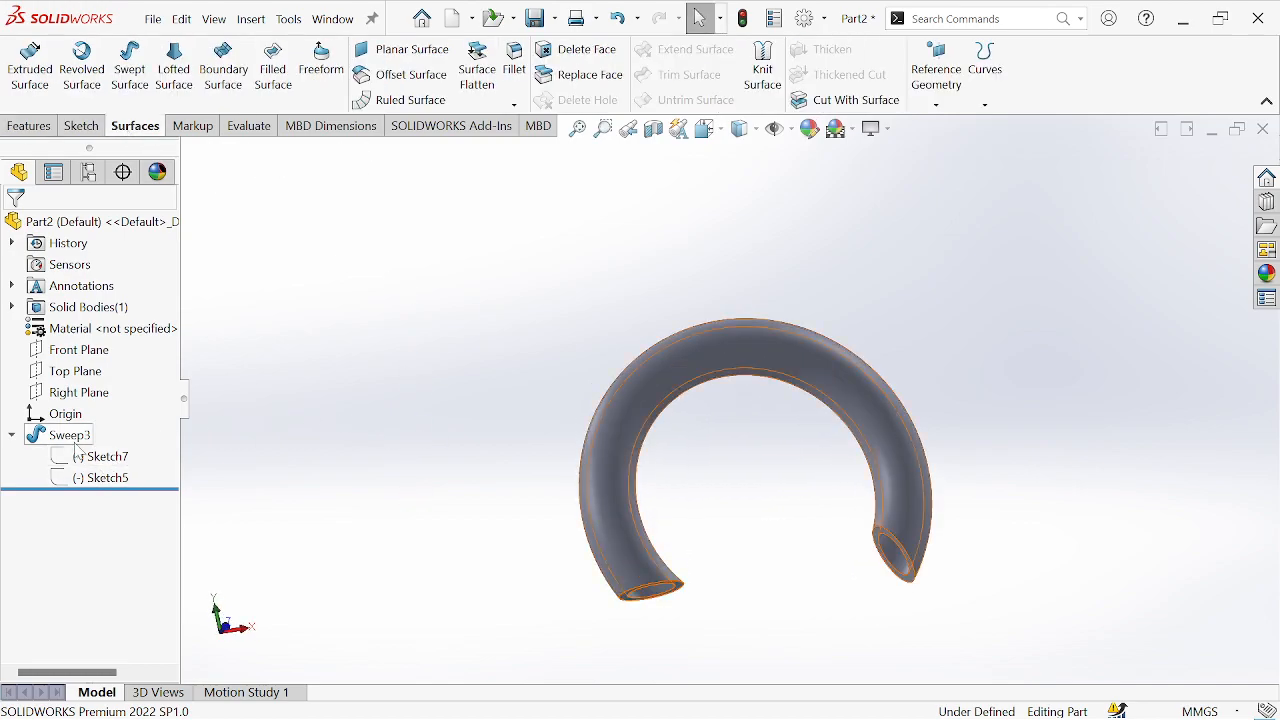
left_click(70, 436)
key("Delete")
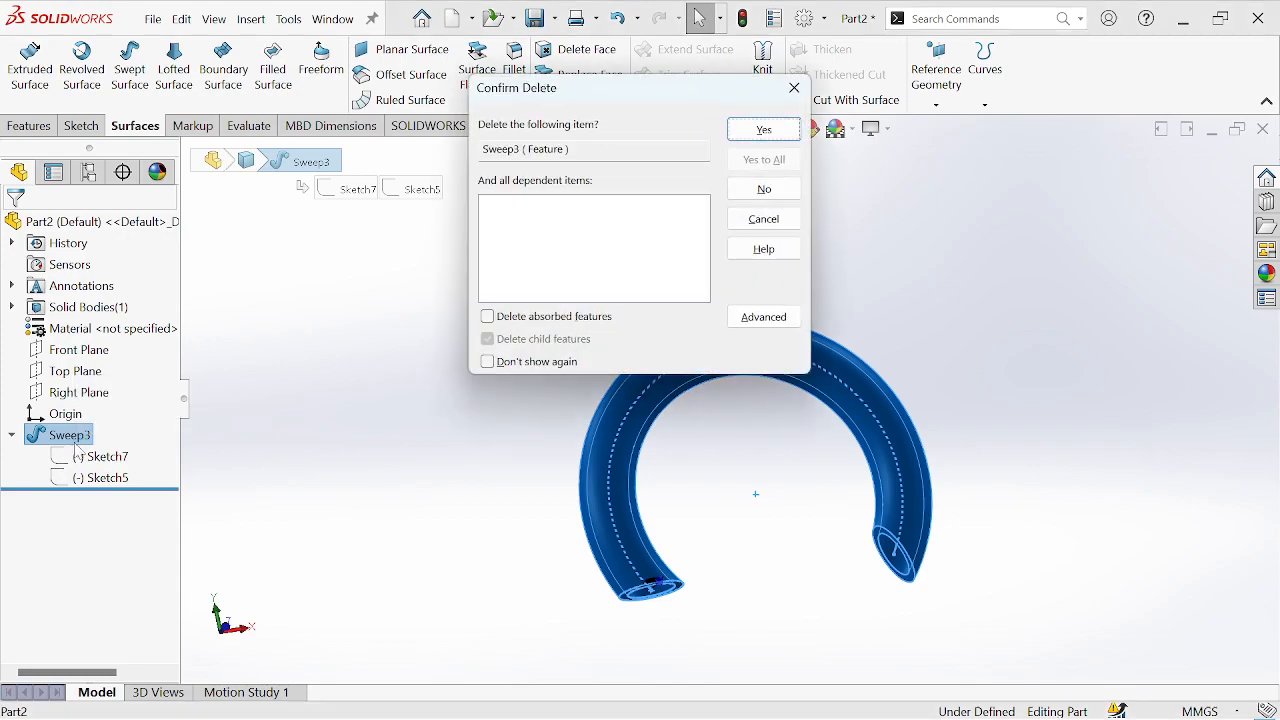
key("Return")
Step: Edit the profile sketch, delete the outer offset circle and exit the sketch
left_click(79, 418)
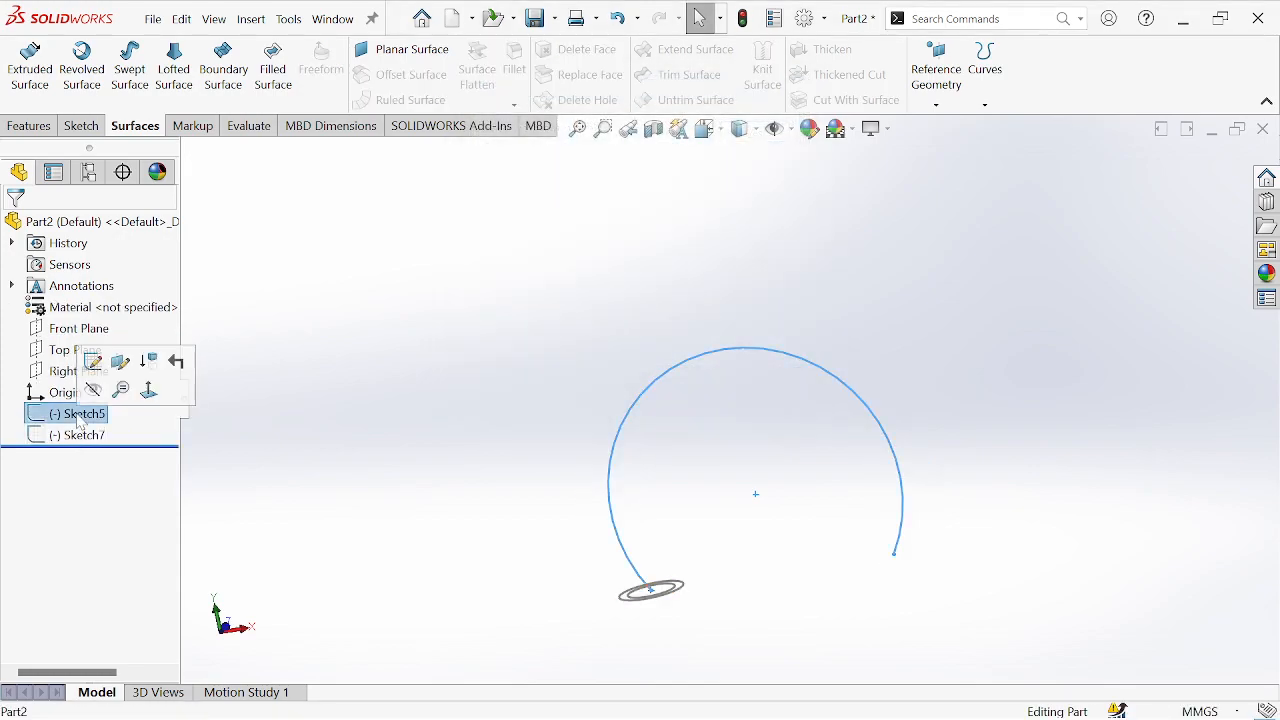
left_click(79, 434)
left_click(104, 386)
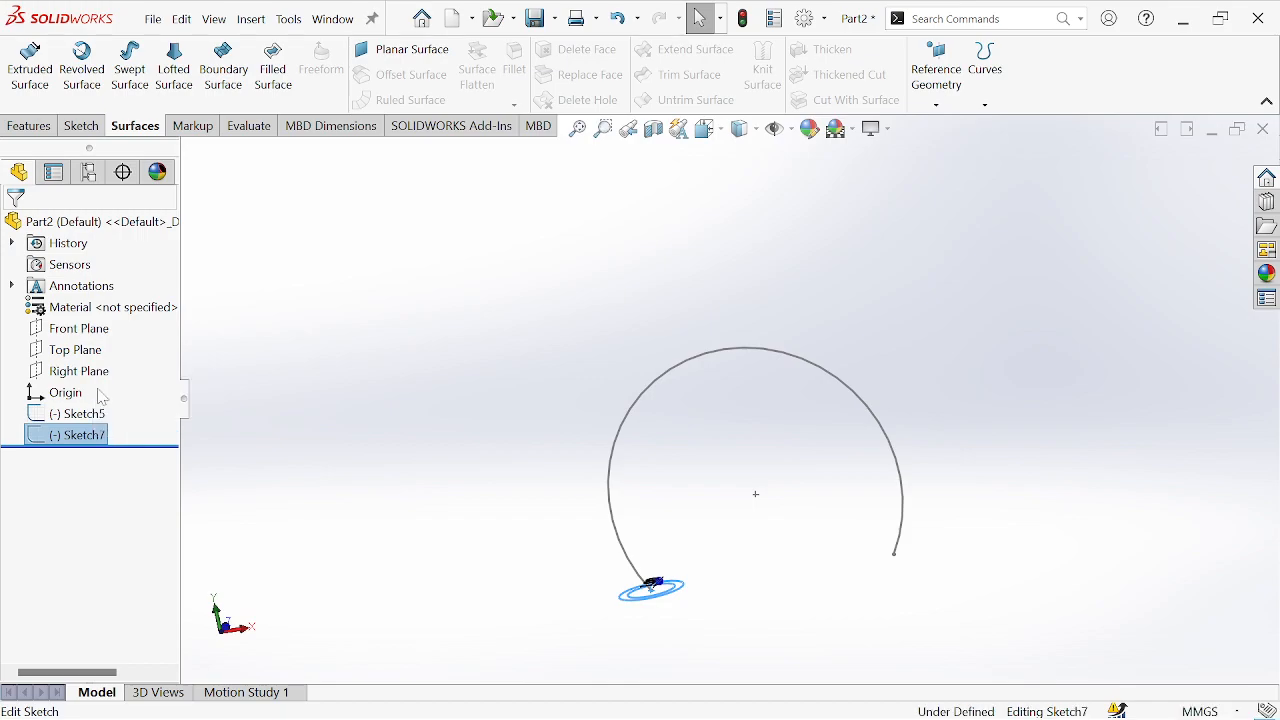
middle_click_drag(632, 492, 700, 473)
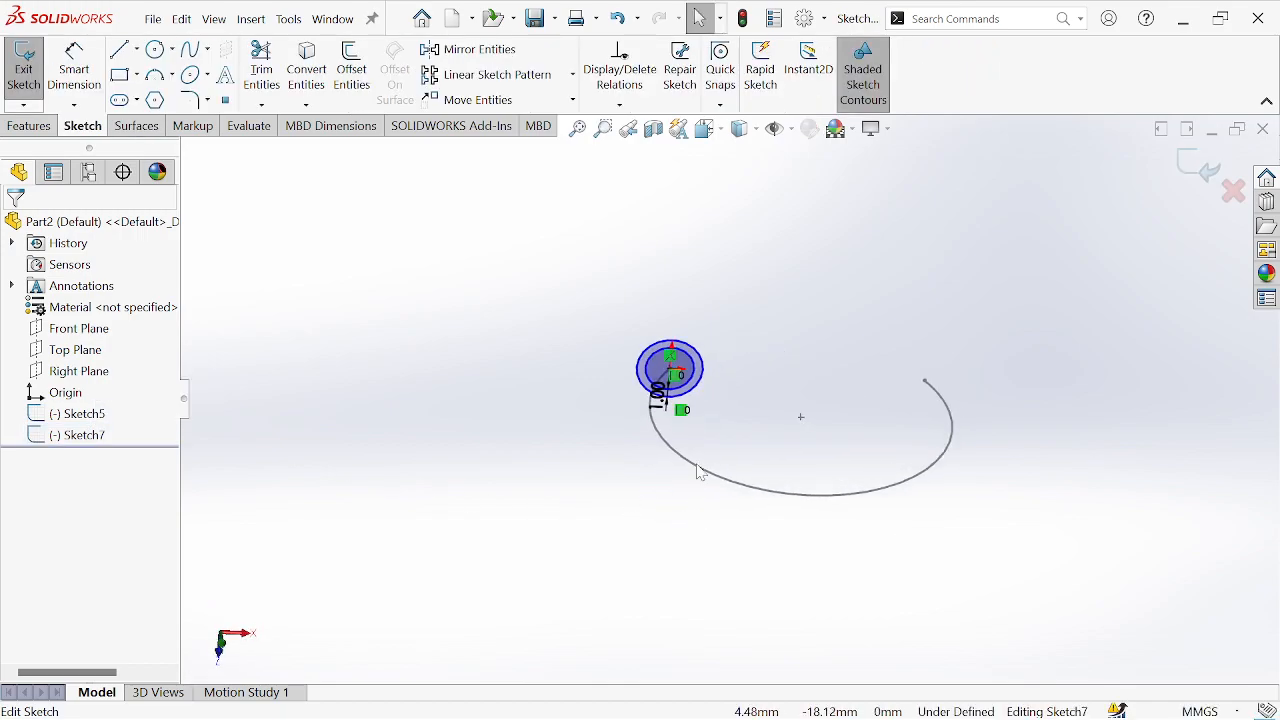
left_click(703, 391)
key("Escape")
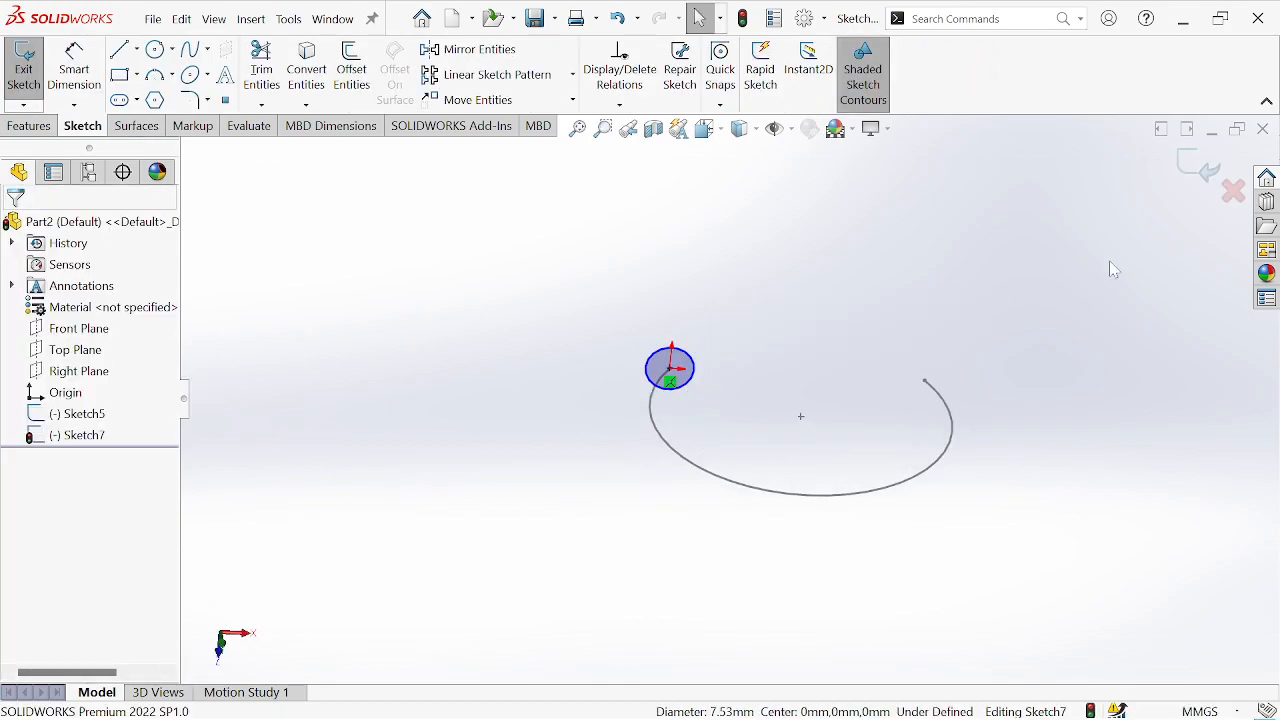
left_click(1192, 163)
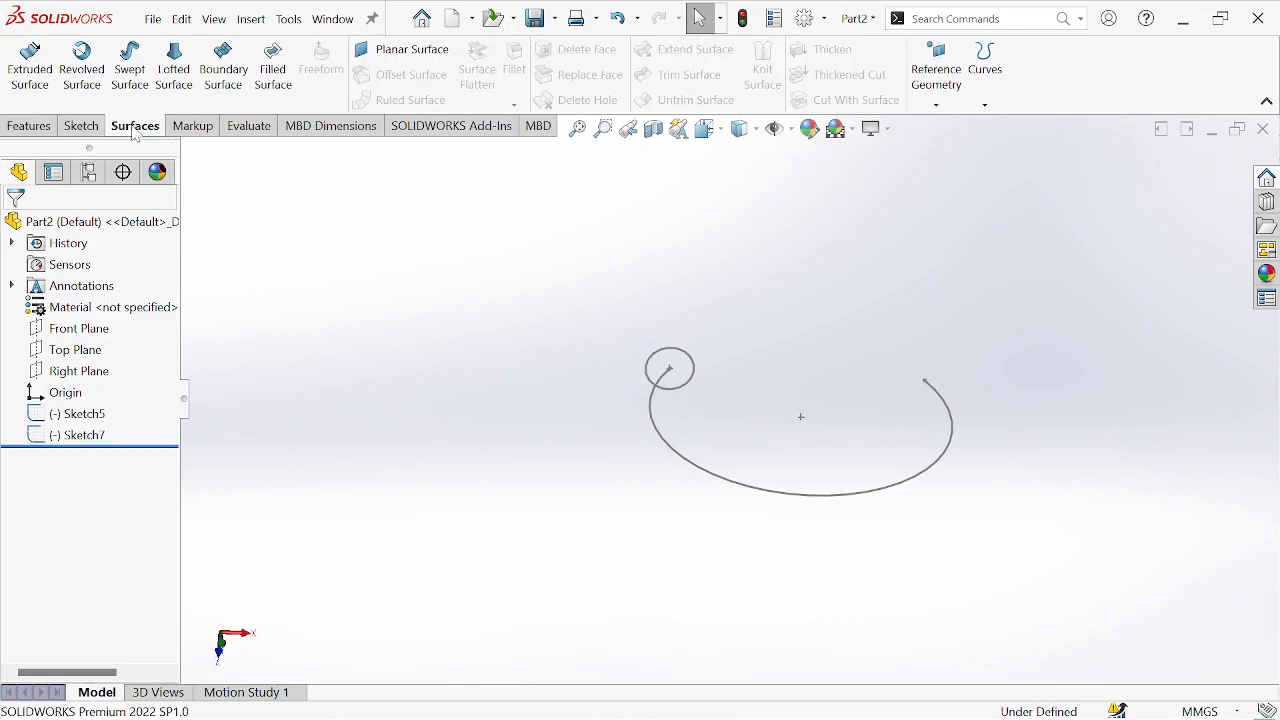
Step: Create a Swept Surface using the circle sketch as the profile and the arc sketch as the path
left_click(130, 70)
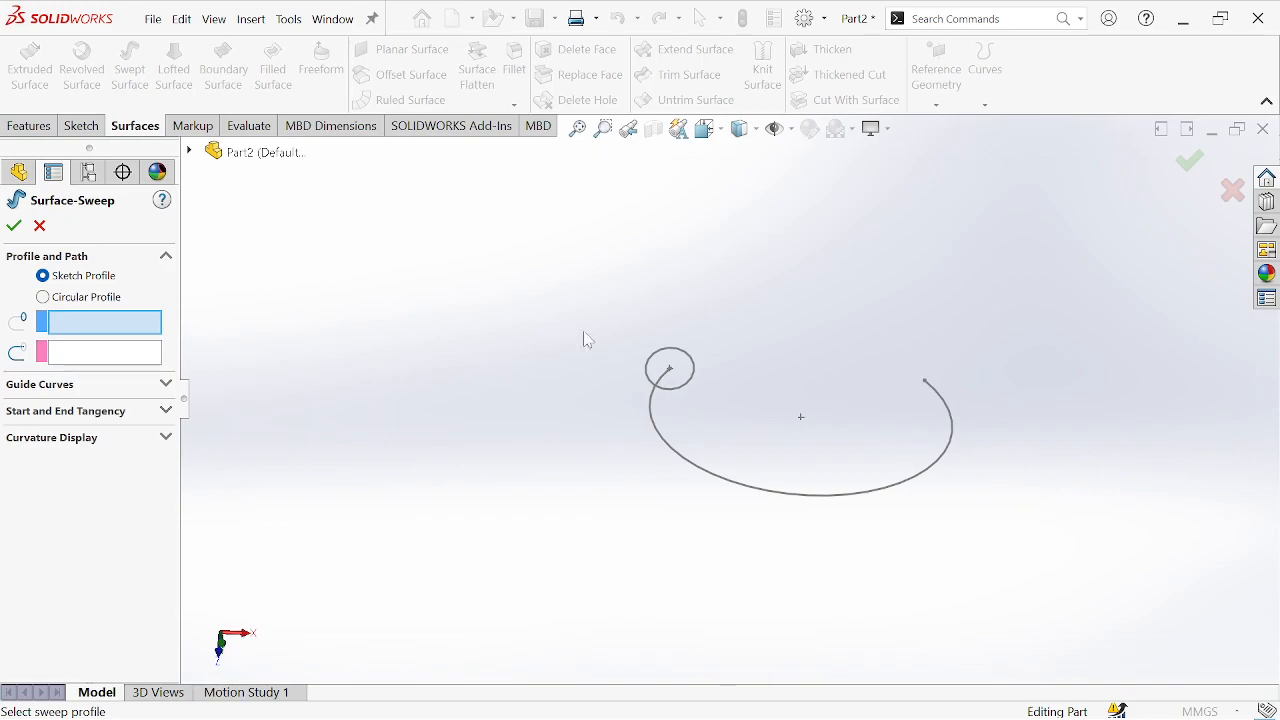
left_click(665, 362)
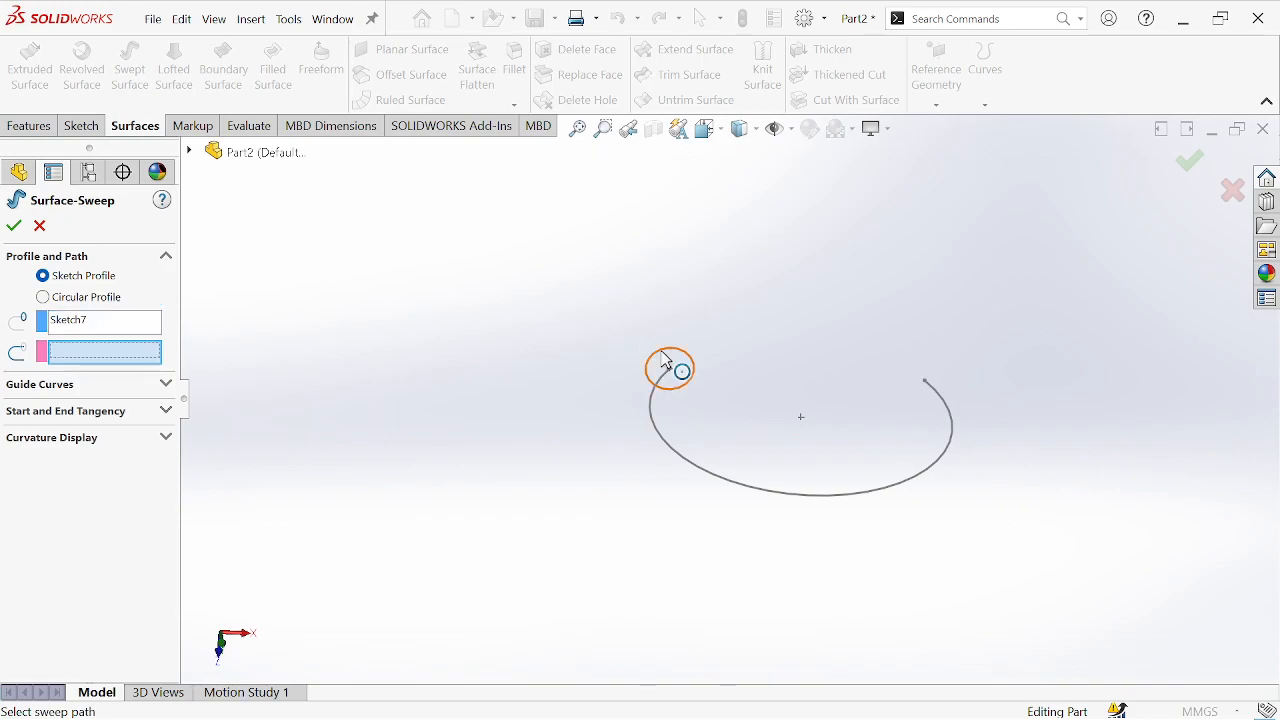
left_click(656, 406)
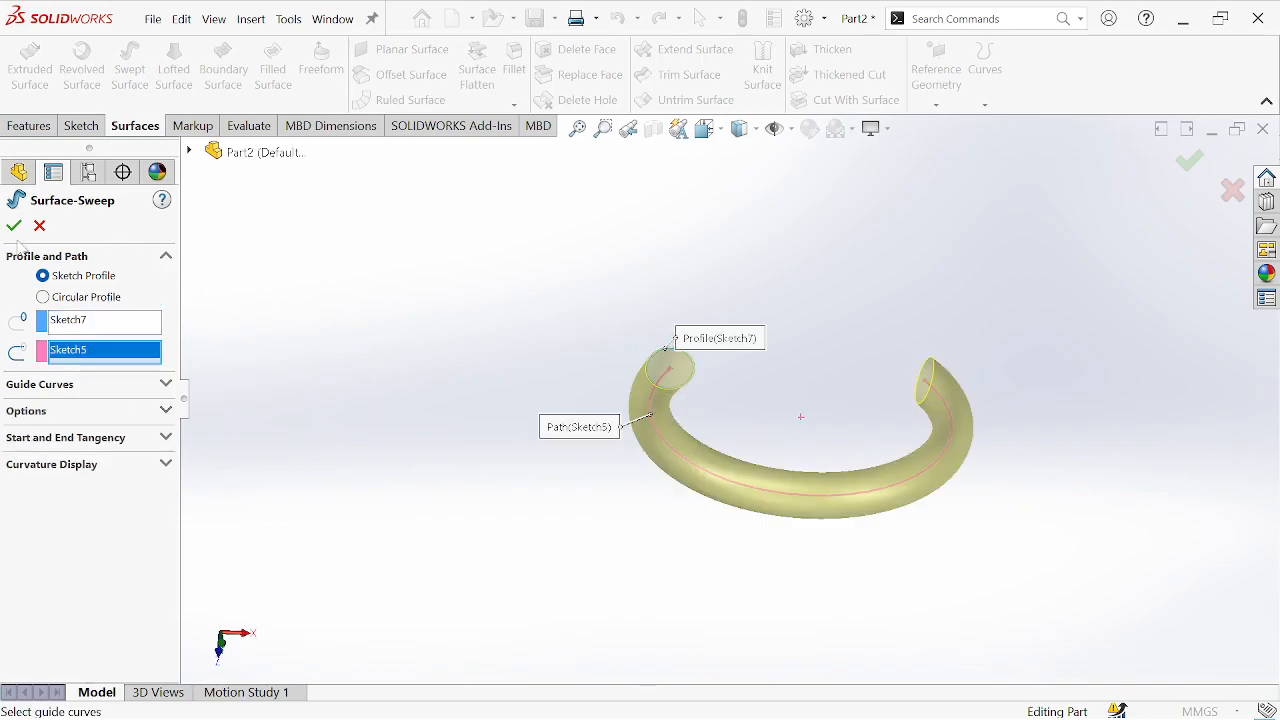
key("Return")
middle_click_drag(511, 363, 809, 603)
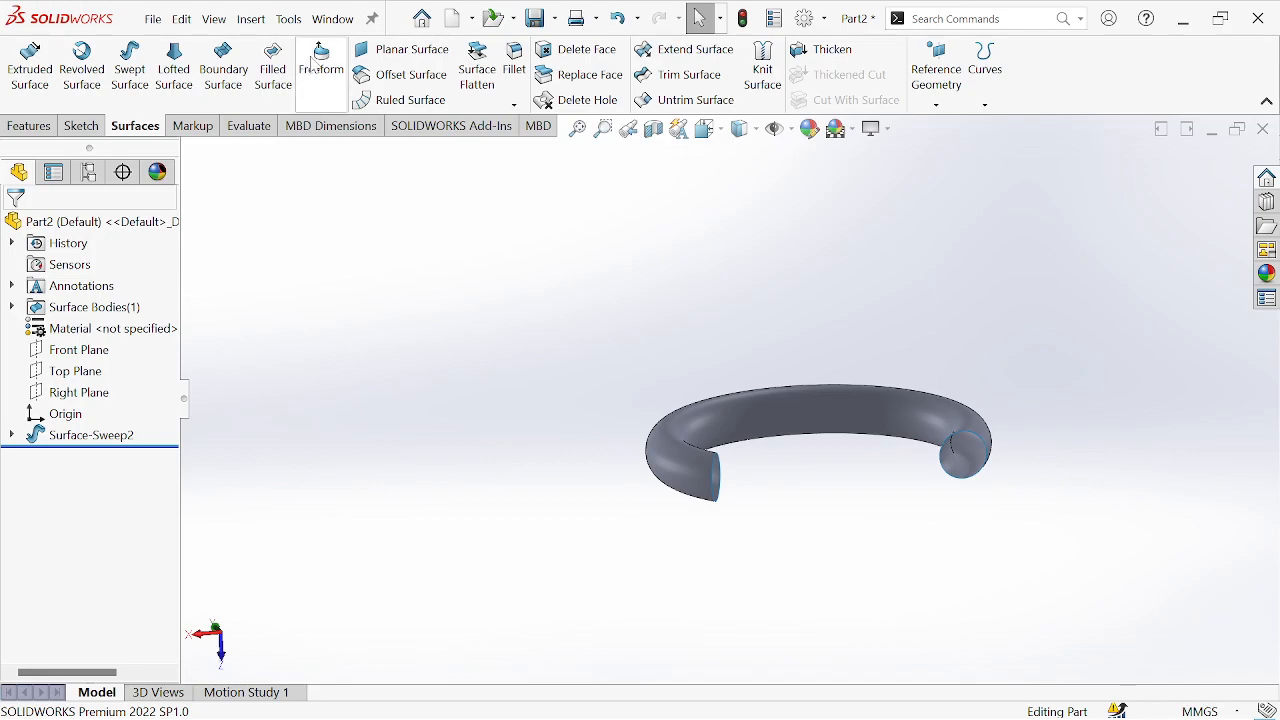
Step: Switch to the Abrams tank assembly and examine the swept rails around the rear of the turret
left_click(332, 18)
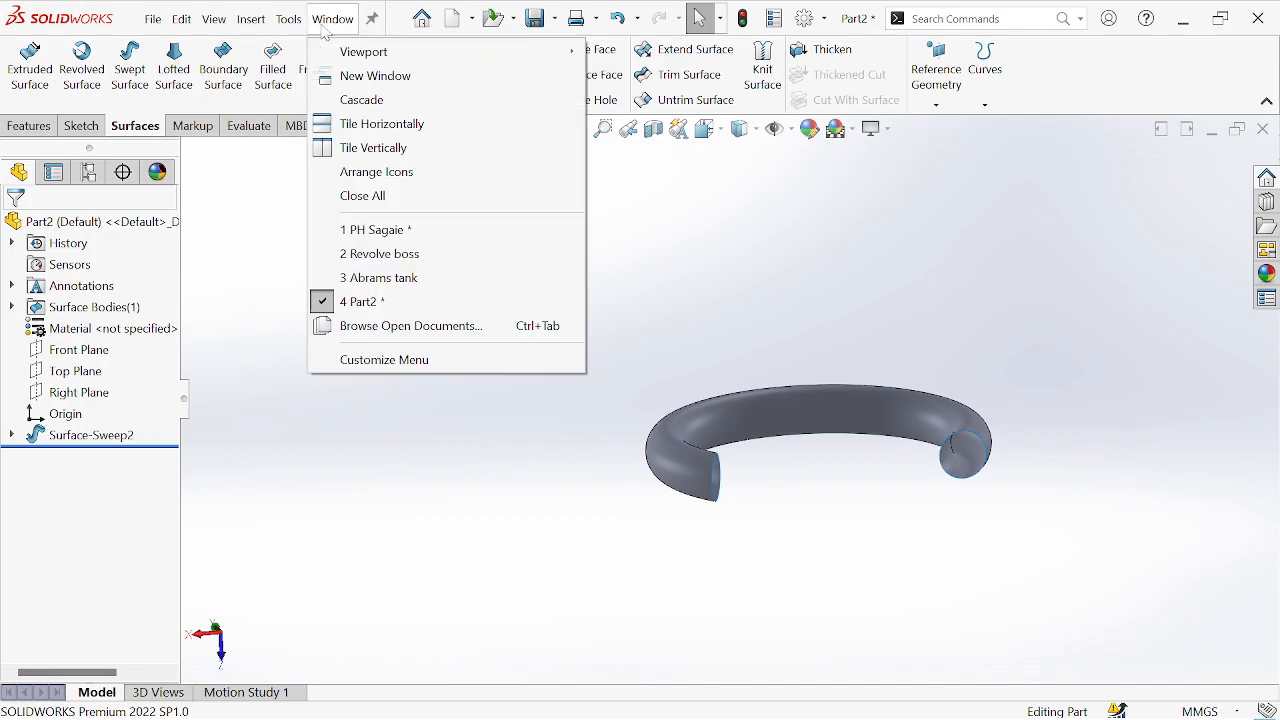
left_click(405, 280)
scroll(552, 378, "up", 5)
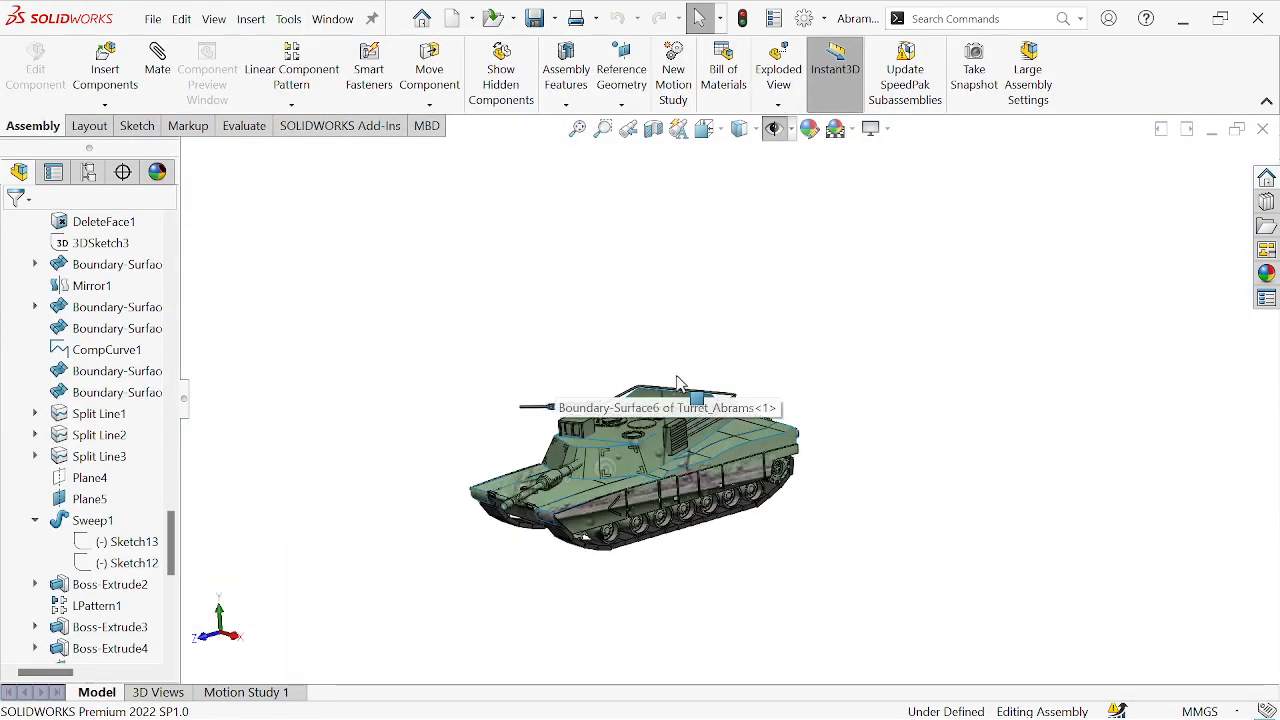
scroll(705, 424, "down", 3)
middle_click_drag(705, 424, 672, 474)
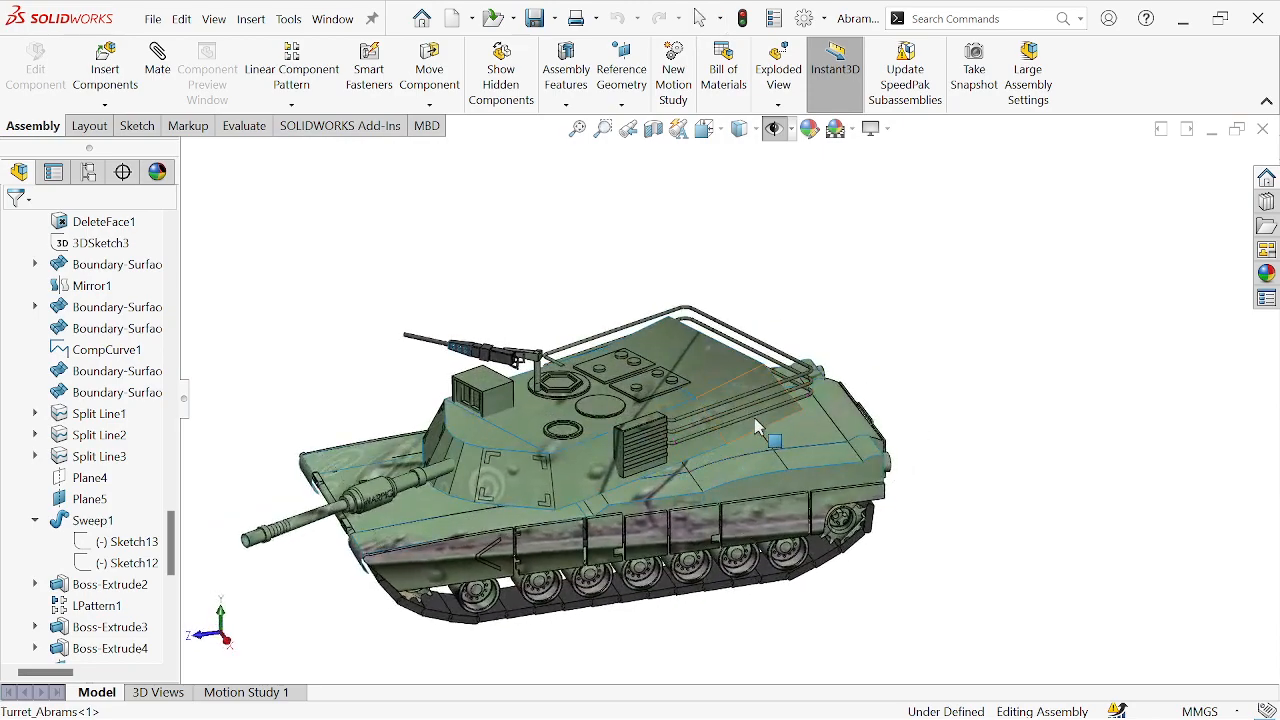
scroll(690, 410, "down", 6)
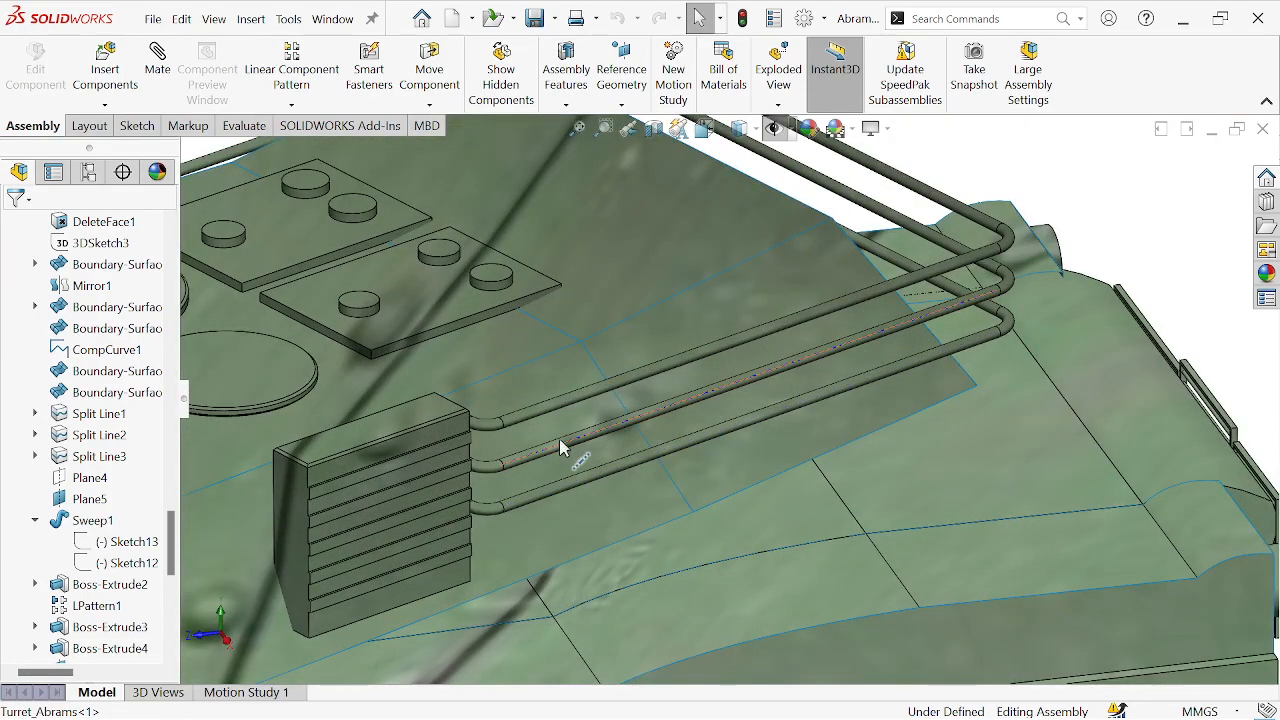
Step: Inspect the turret rail's Sweep1 profile Sketch13 and path Sketch12, along with the linear pattern LPattern1 that repeats the rail
left_click(102, 524)
left_click(117, 541)
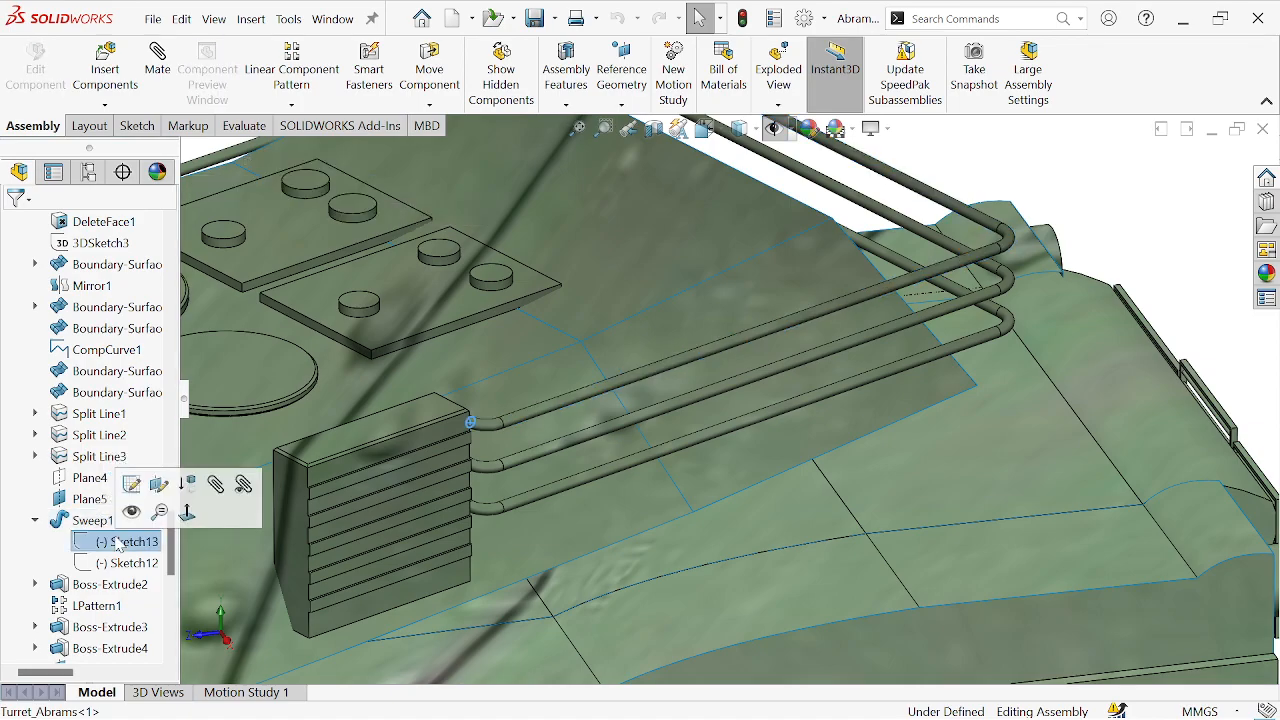
scroll(505, 435, "down", 6)
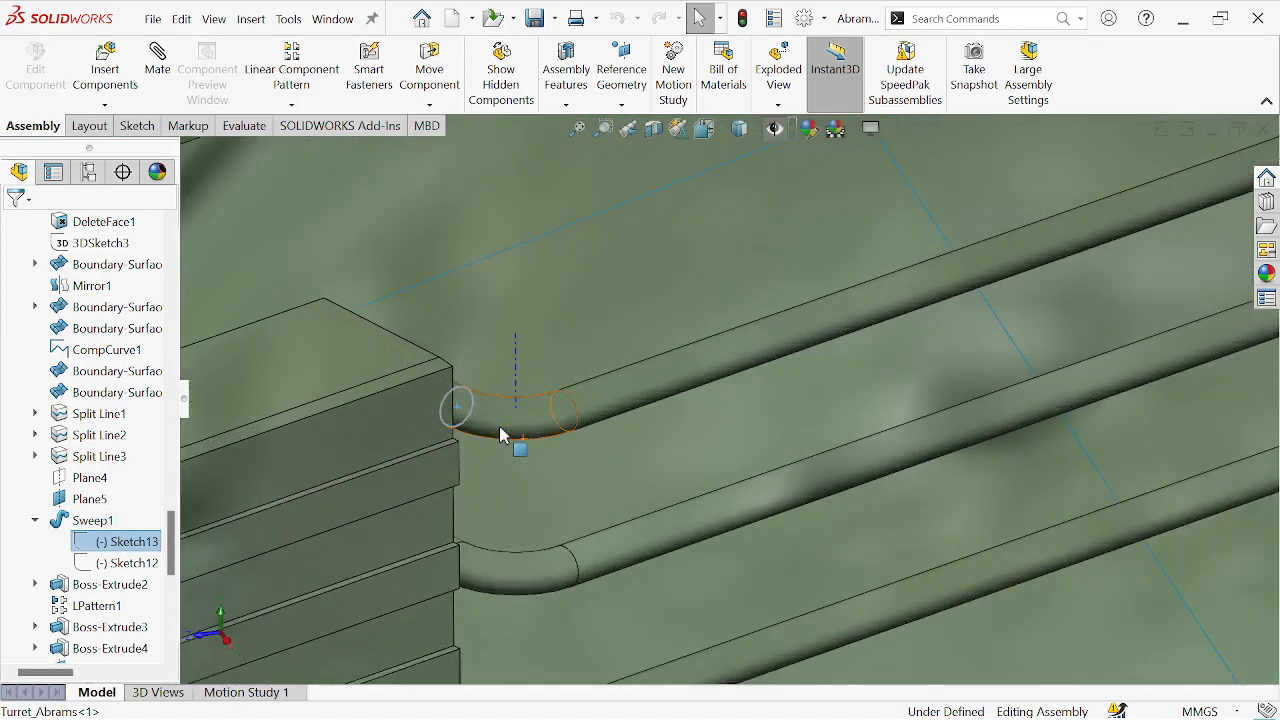
left_click(117, 560)
scroll(626, 477, "up", 6)
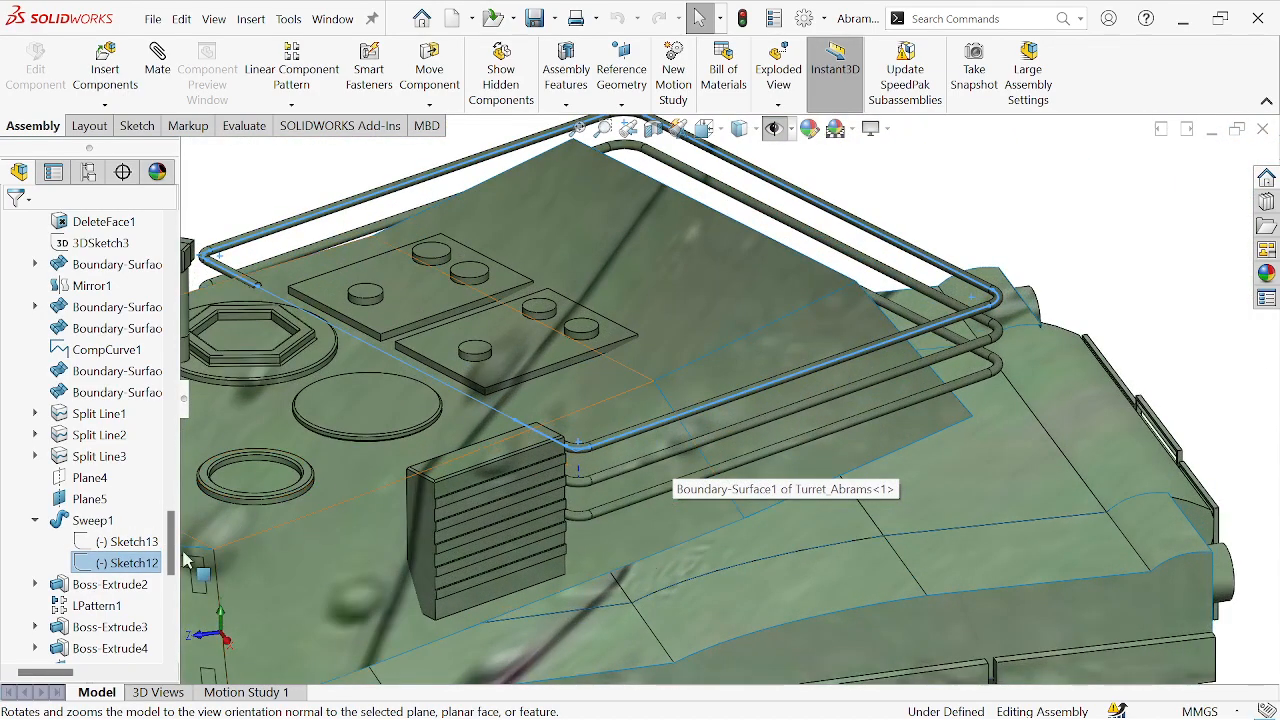
left_click(96, 605)
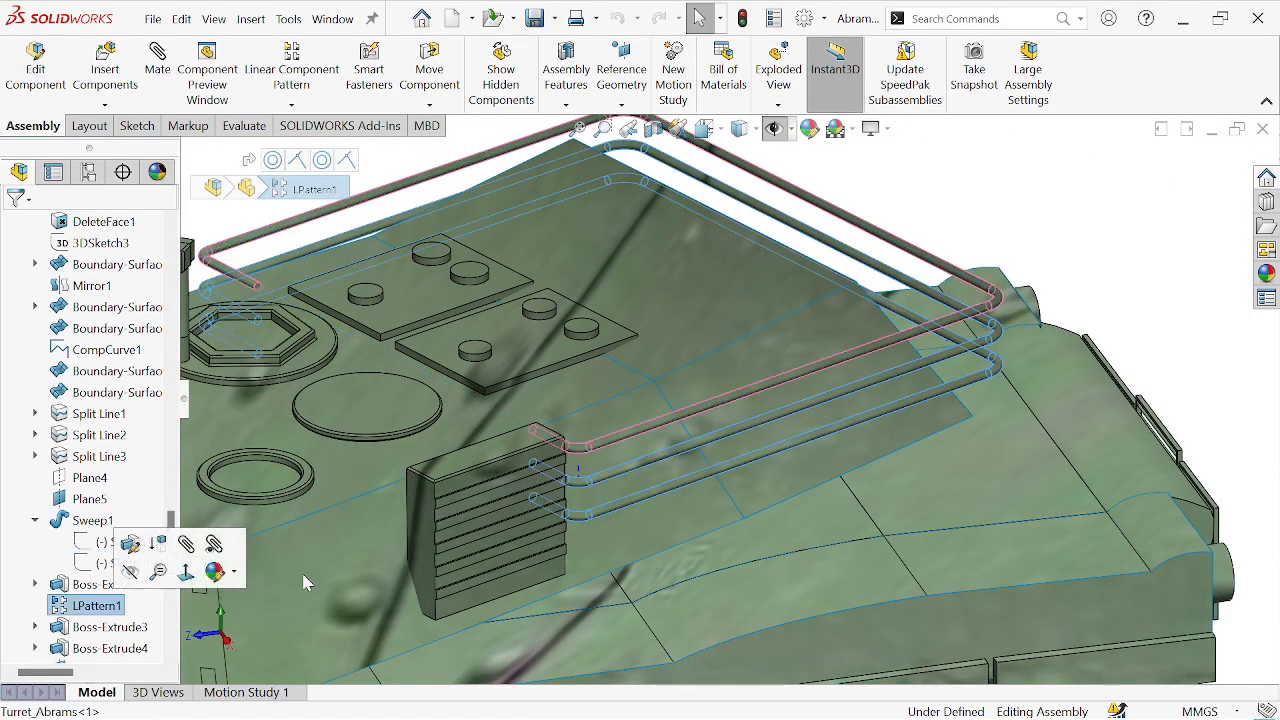
scroll(738, 432, "up", 5)
left_click(872, 258)
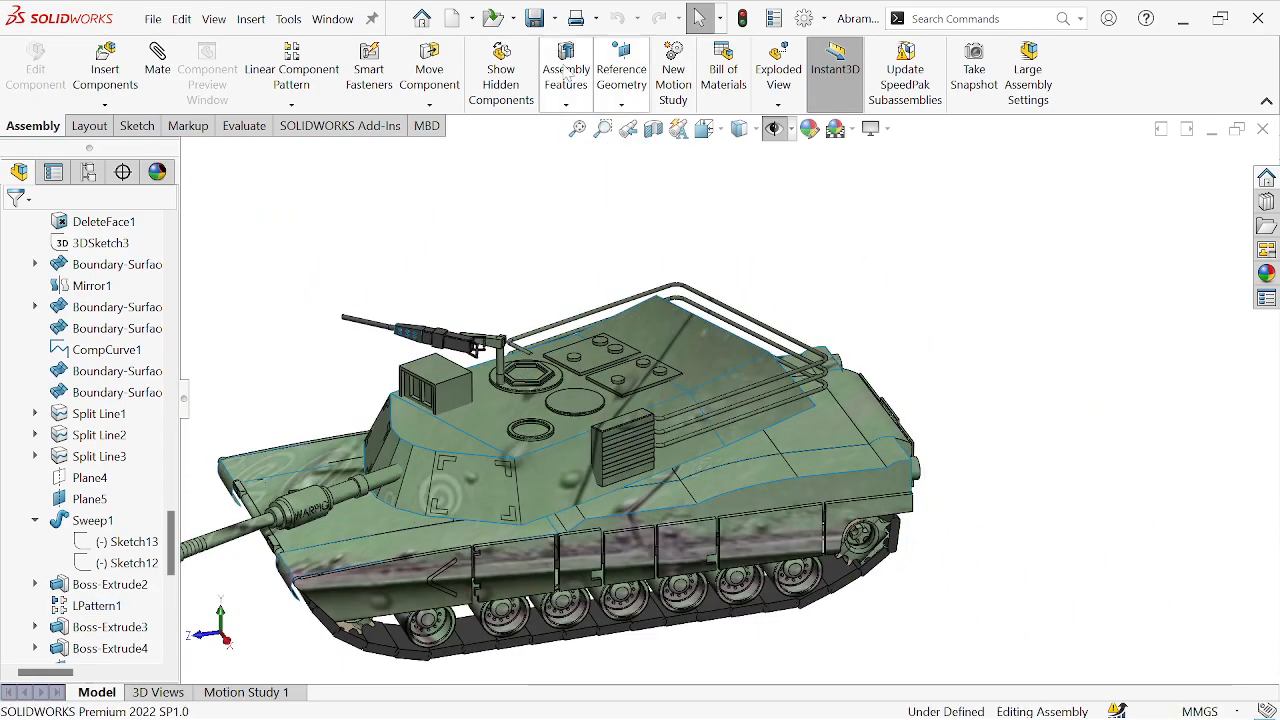
Step: Switch to the PH Sagaie assembly and inspect the path Sketch31 and profile Sketch32 of Sweep2 on the turret's side rack
left_click(326, 20)
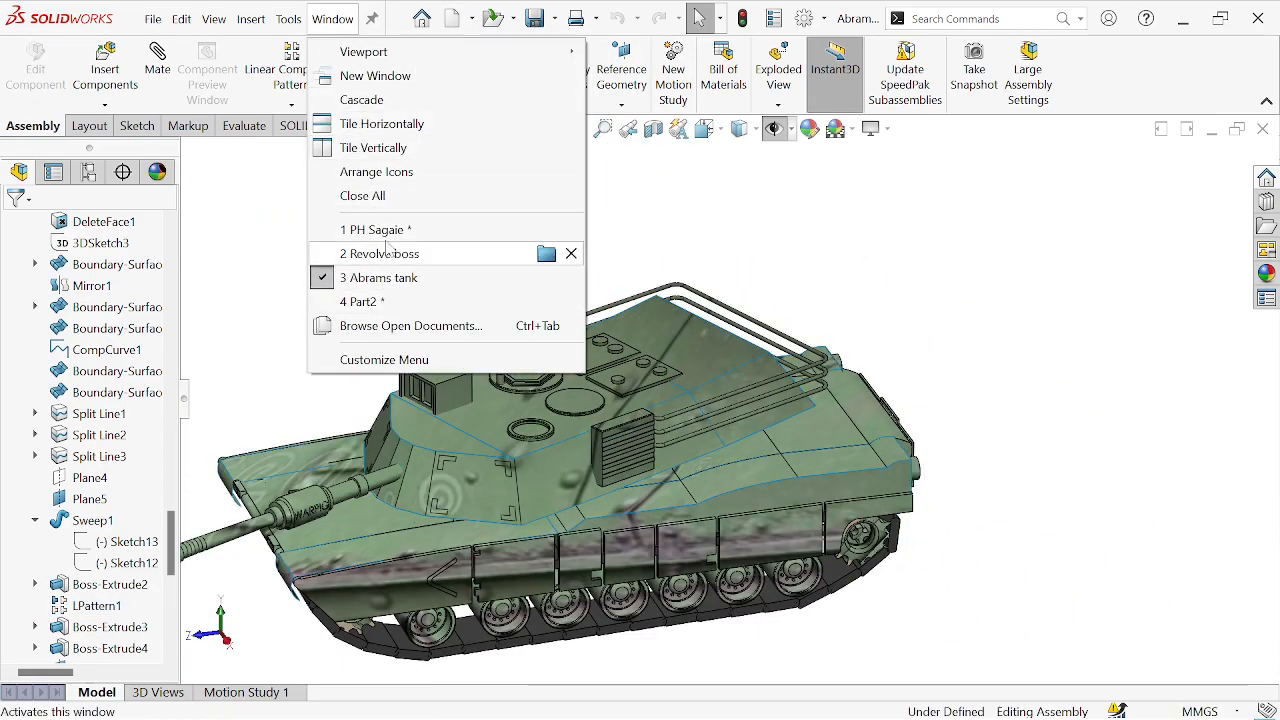
left_click(386, 238)
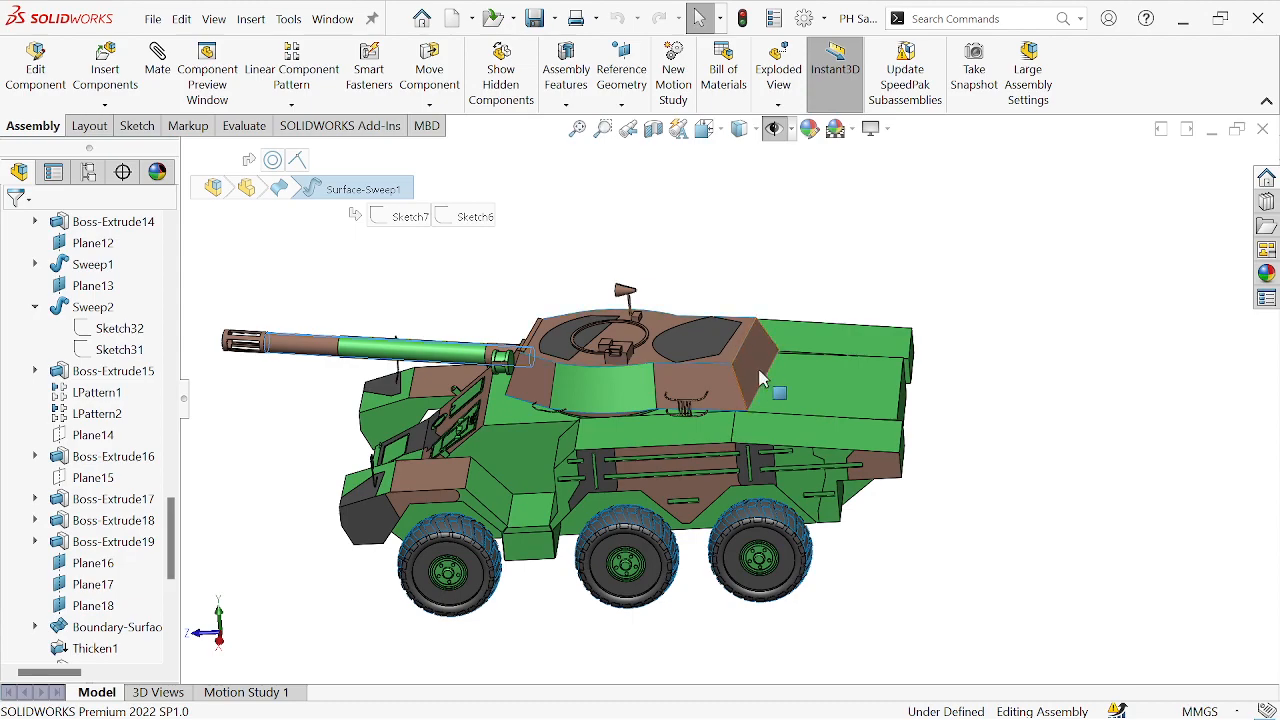
scroll(733, 408, "down", 6)
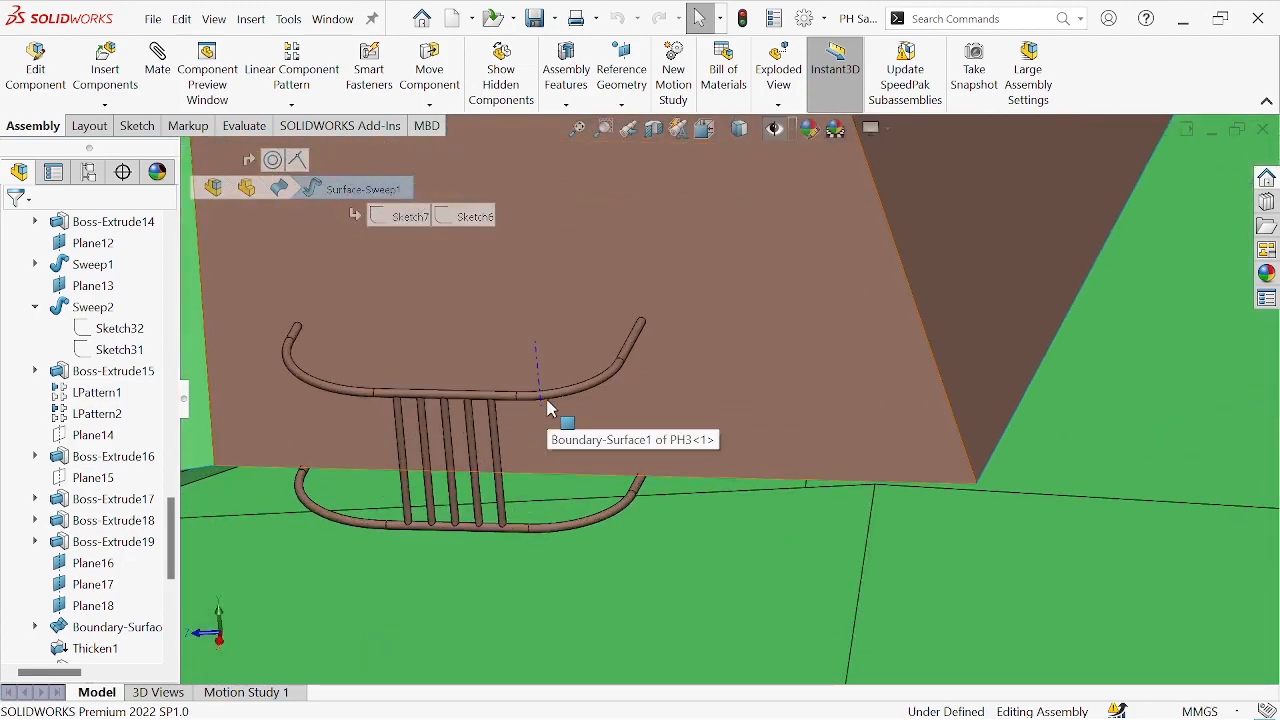
scroll(562, 418, "up", 3)
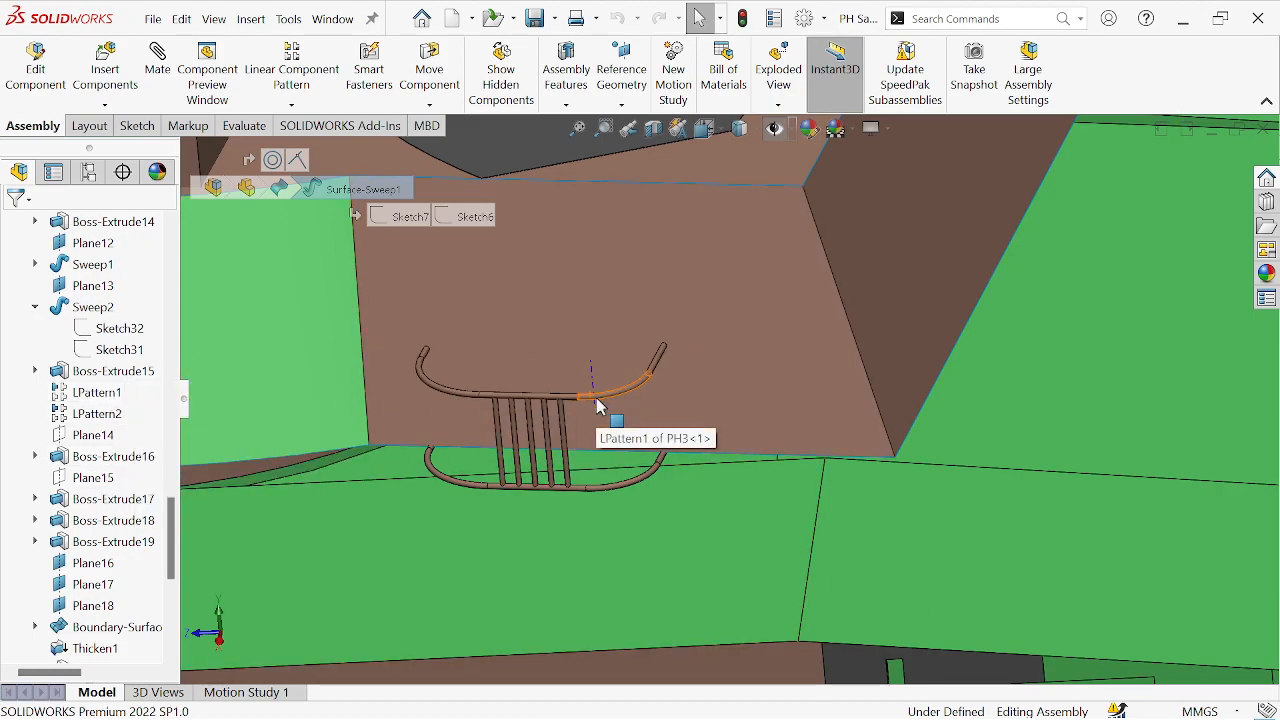
left_click(137, 350)
scroll(554, 489, "down", 5)
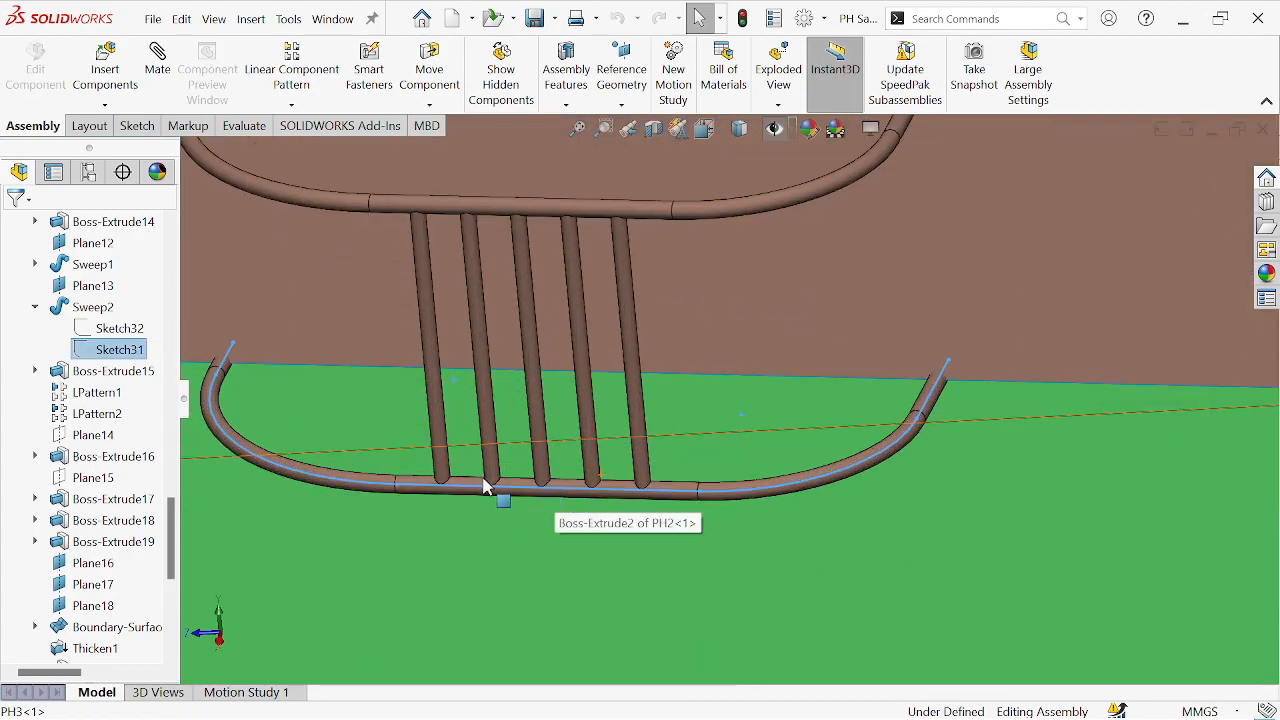
left_click(120, 328)
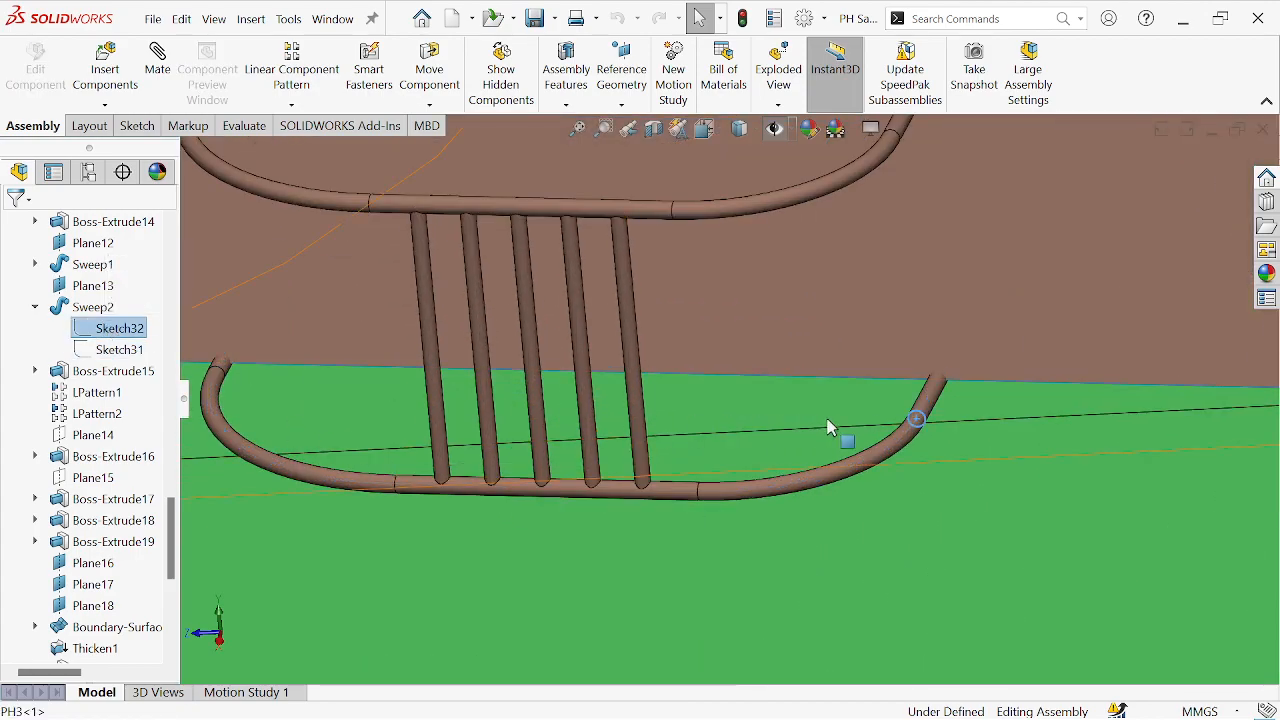
scroll(912, 440, "up", 3)
scroll(780, 440, "down", 6)
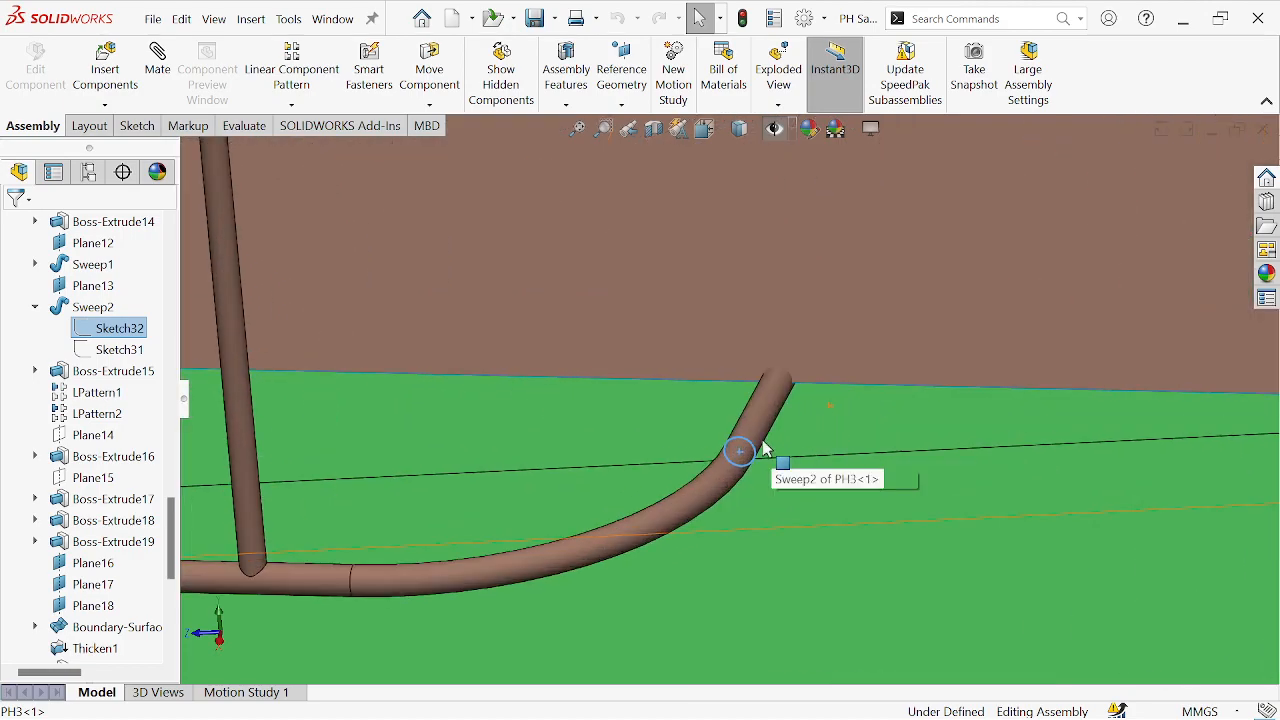
Step: Examine Plane13 across the side rack's lower tube and how path Sketch31 follows that tube, then view the whole vehicle
left_click(116, 287)
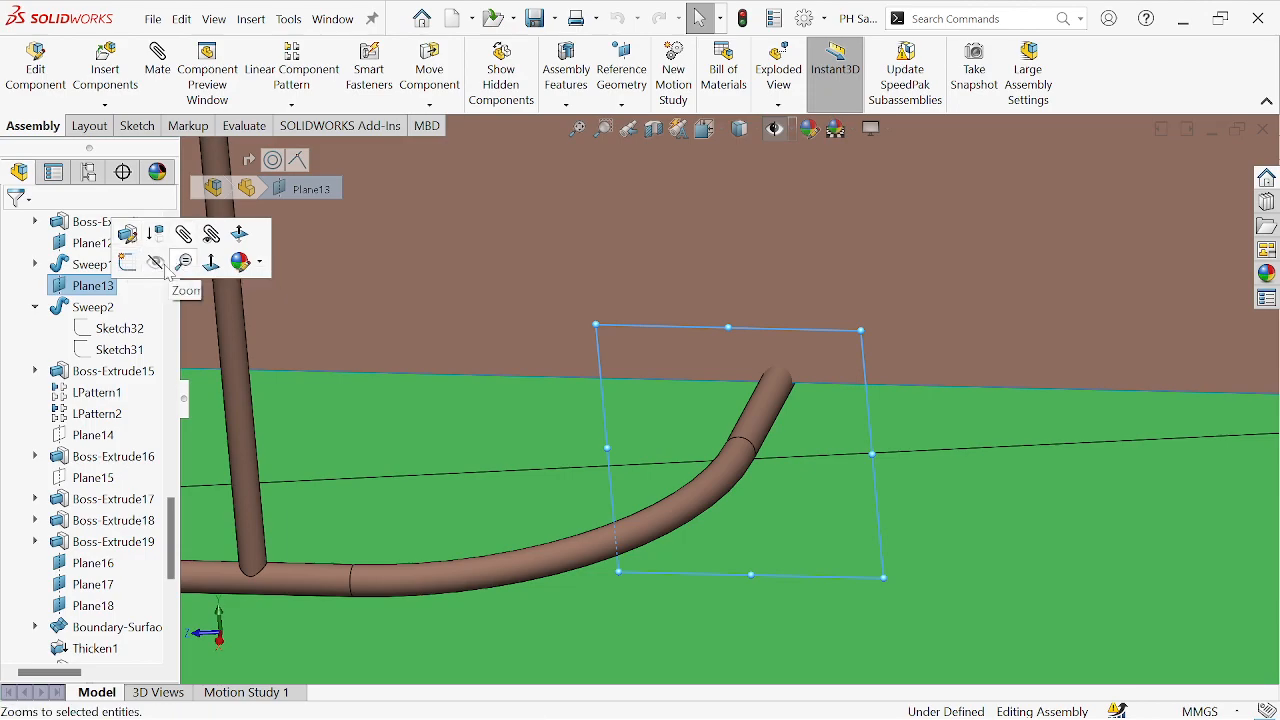
scroll(855, 470, "up", 5)
middle_click_drag(855, 470, 749, 480)
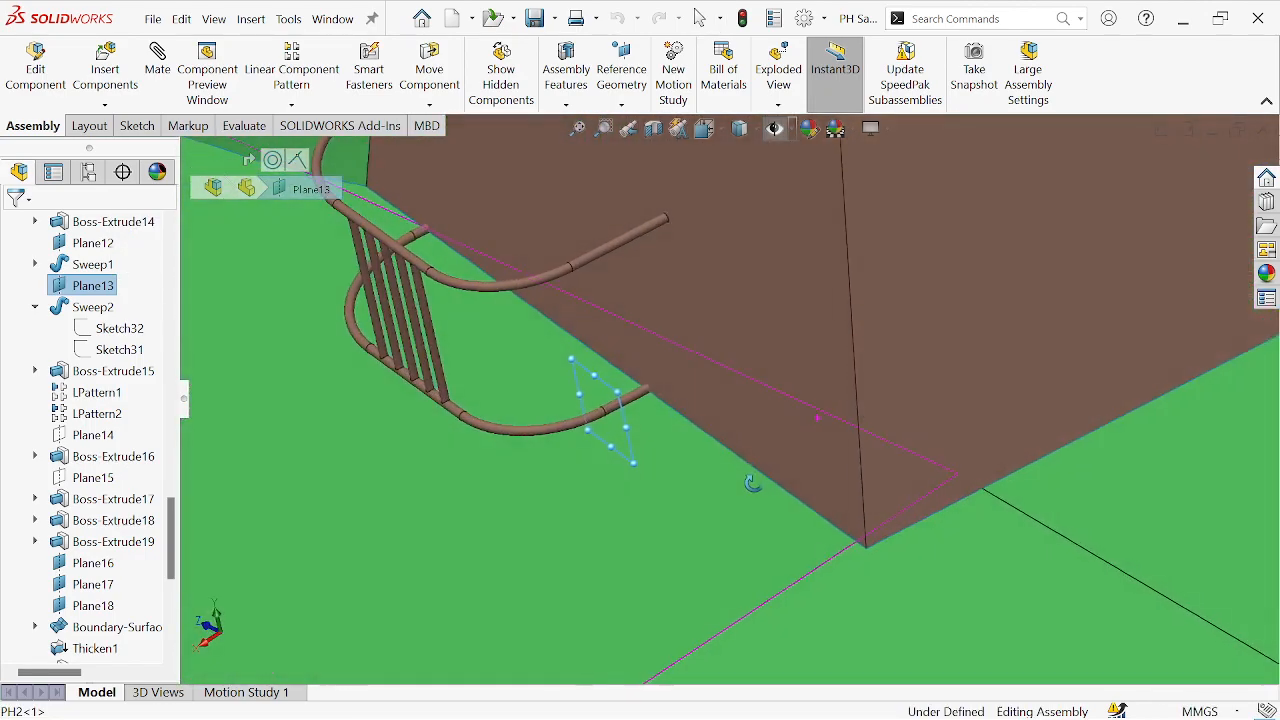
scroll(630, 440, "down", 5)
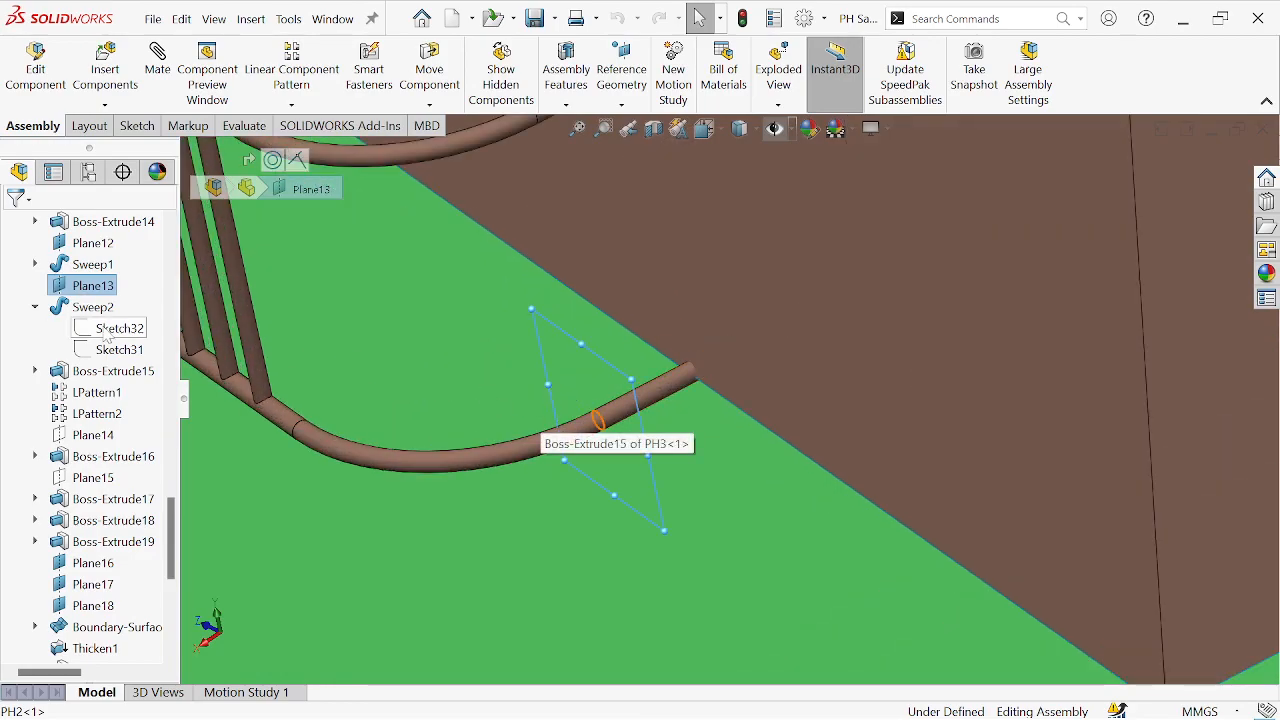
left_click(119, 349)
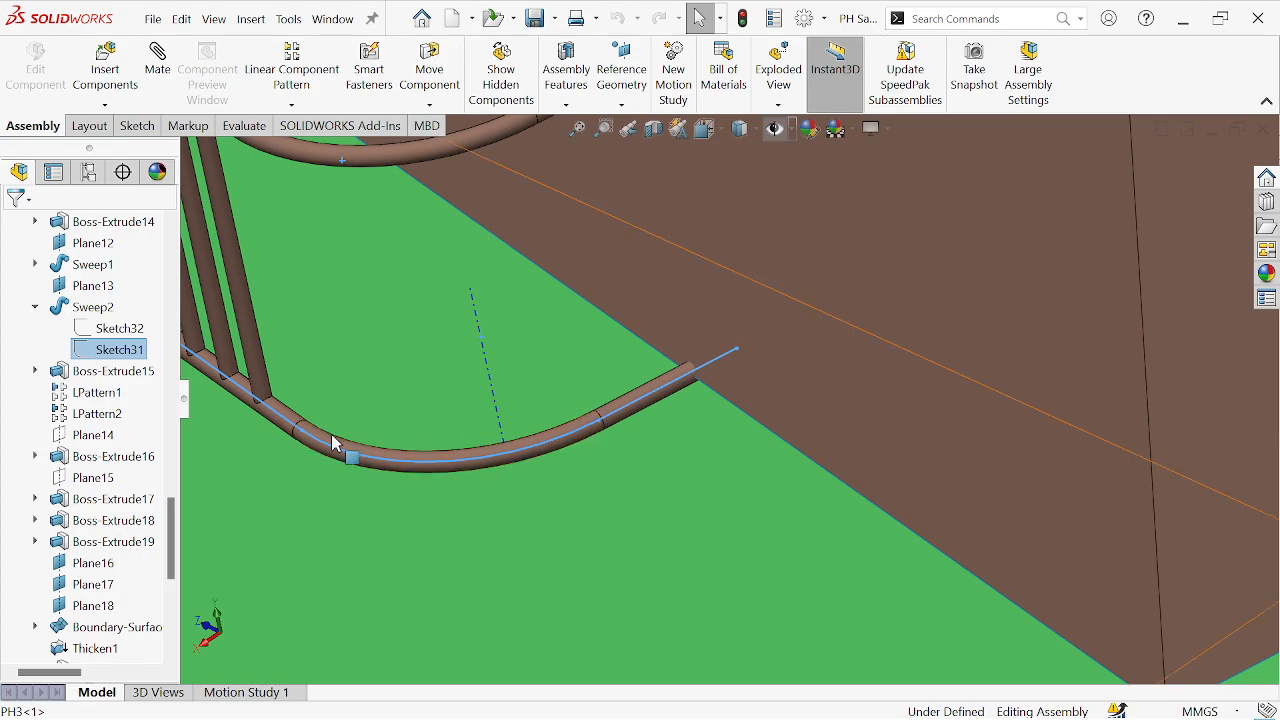
scroll(566, 455, "up", 5)
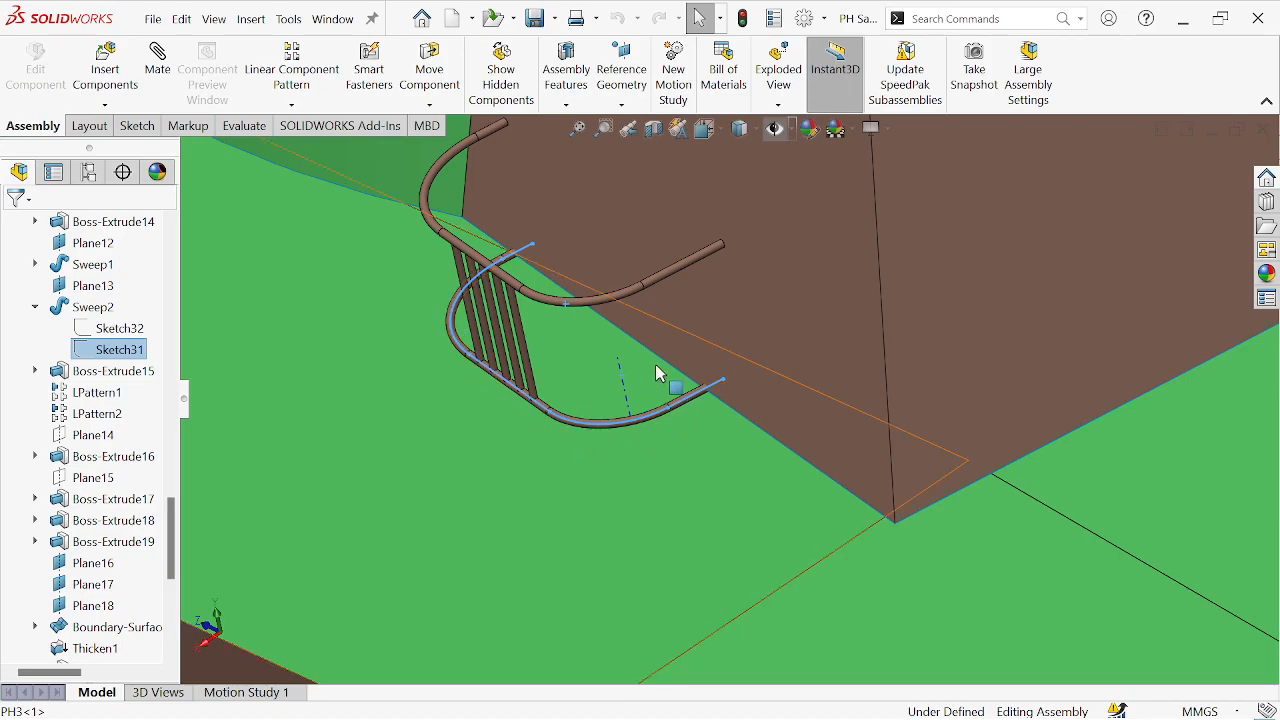
scroll(663, 366, "up", 6)
scroll(680, 385, "down", 8)
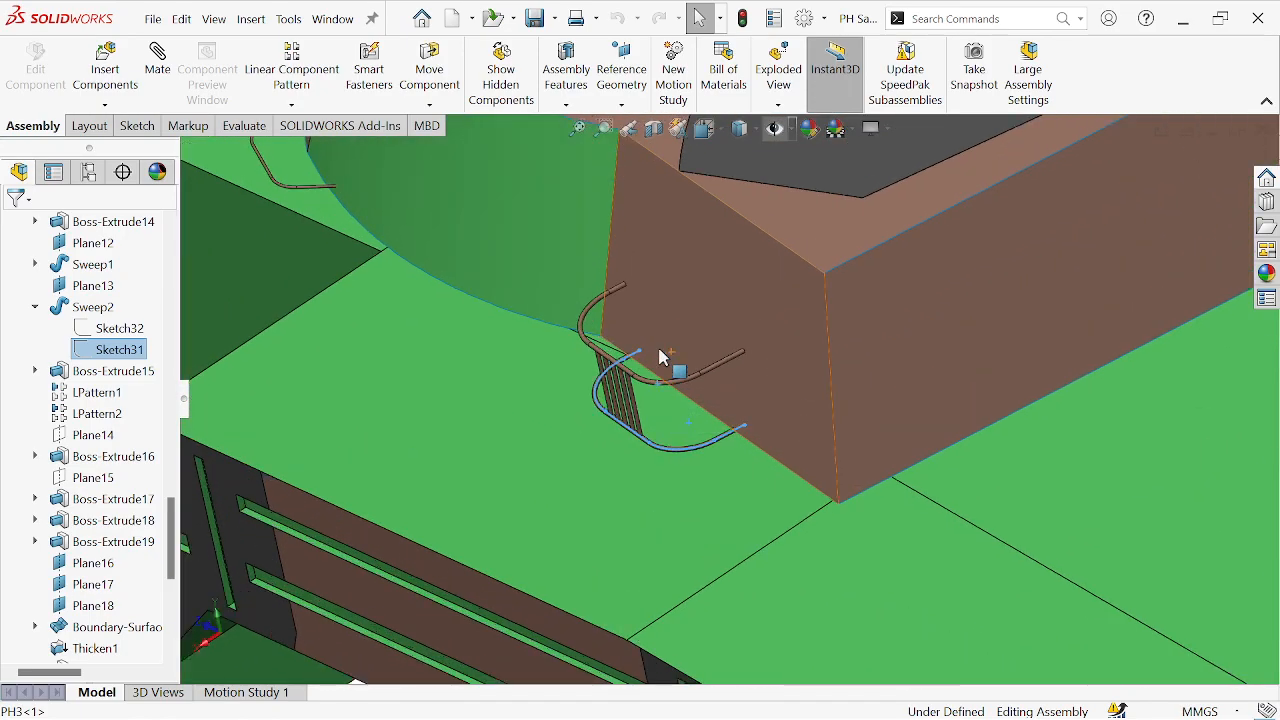
scroll(690, 400, "up", 3)
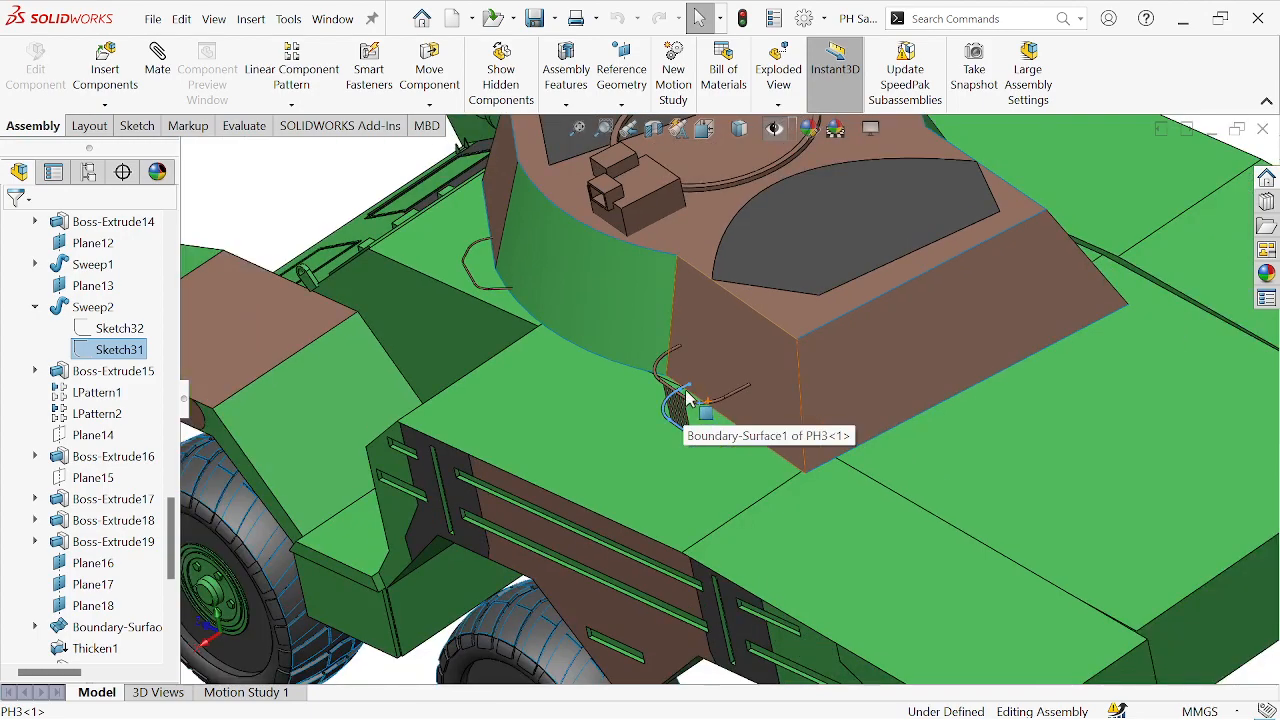
scroll(726, 372, "up", 4)
scroll(733, 374, "down", 3)
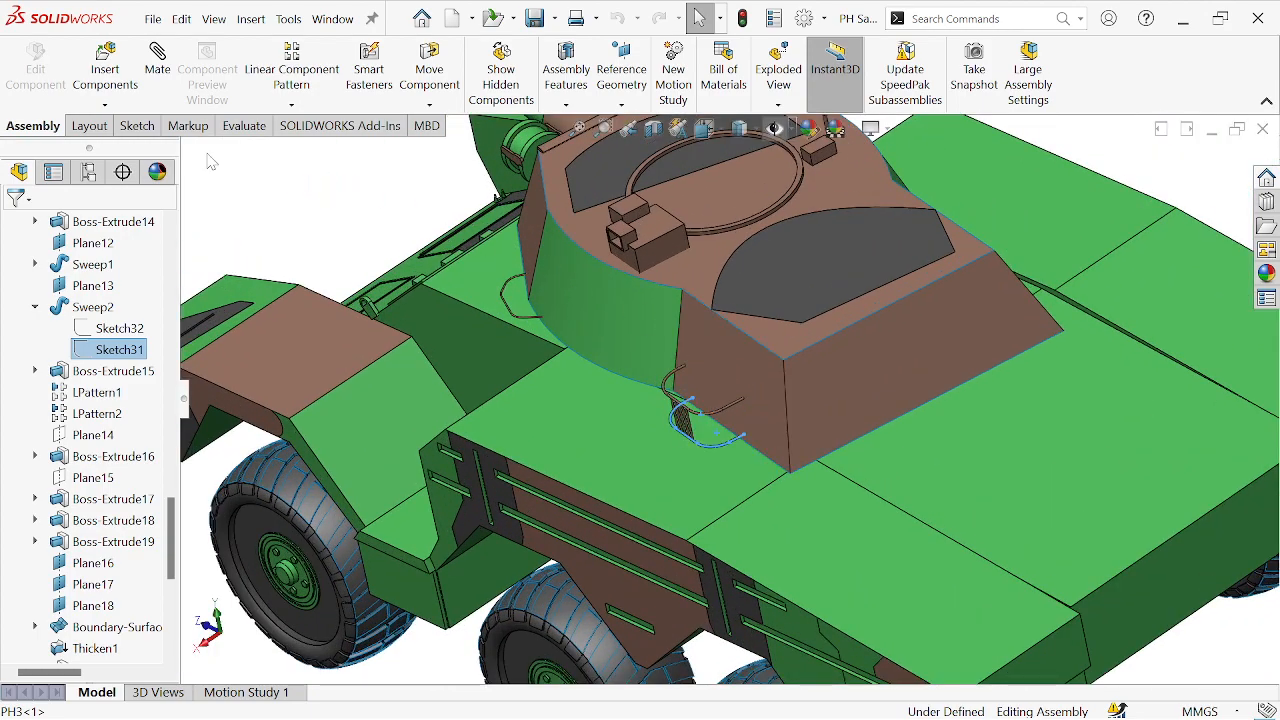
key("f")
Step: Look briefly at the Revolve boss part and return to the Part2 document containing the swept surface
left_click(332, 18)
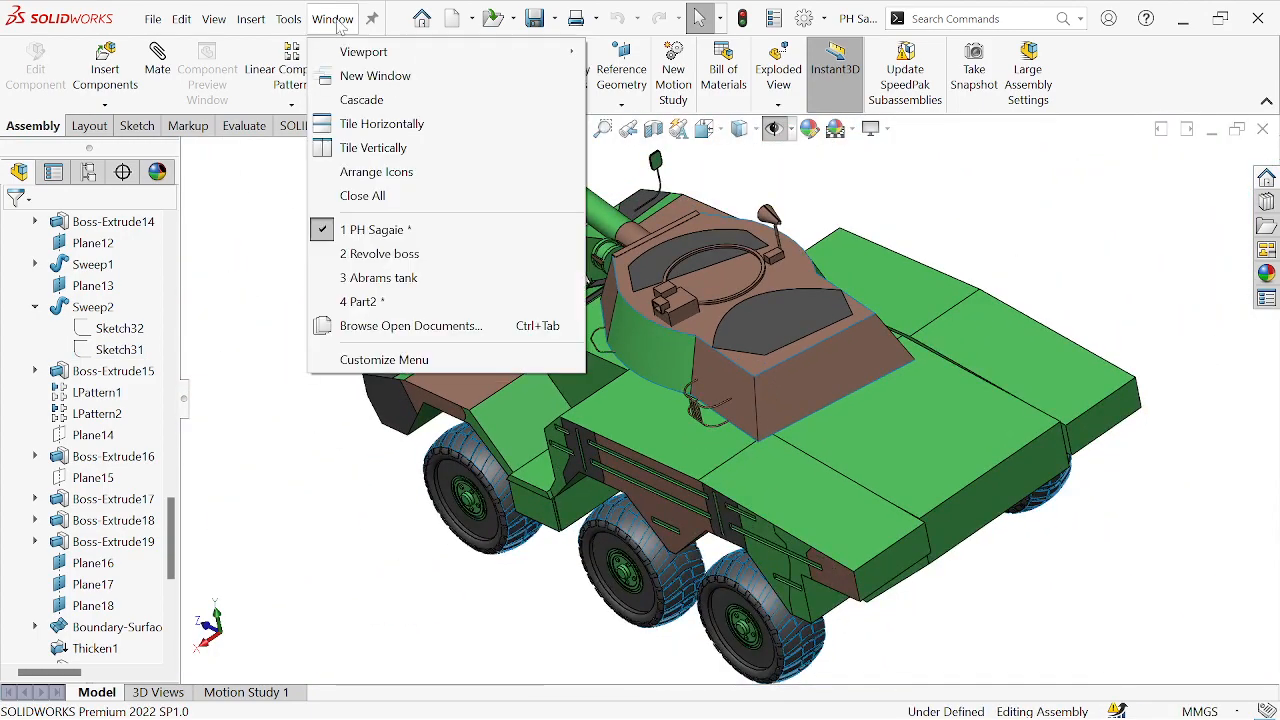
left_click(380, 253)
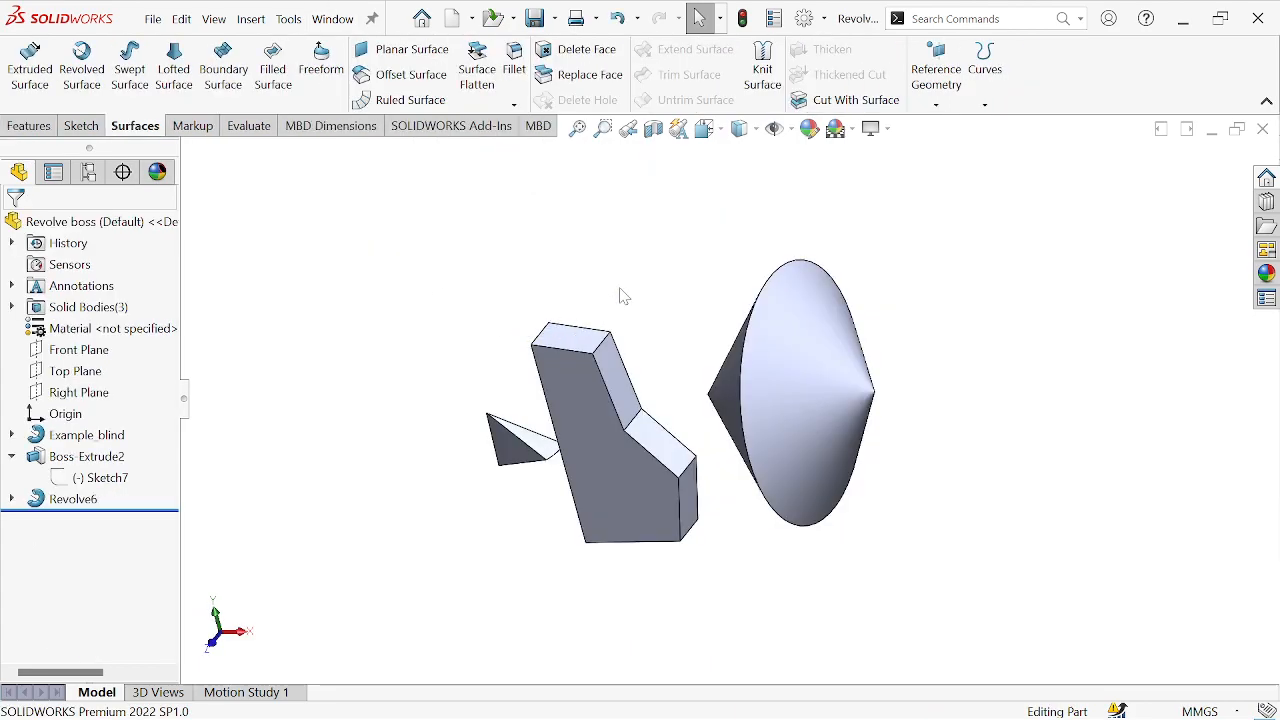
left_click(336, 20)
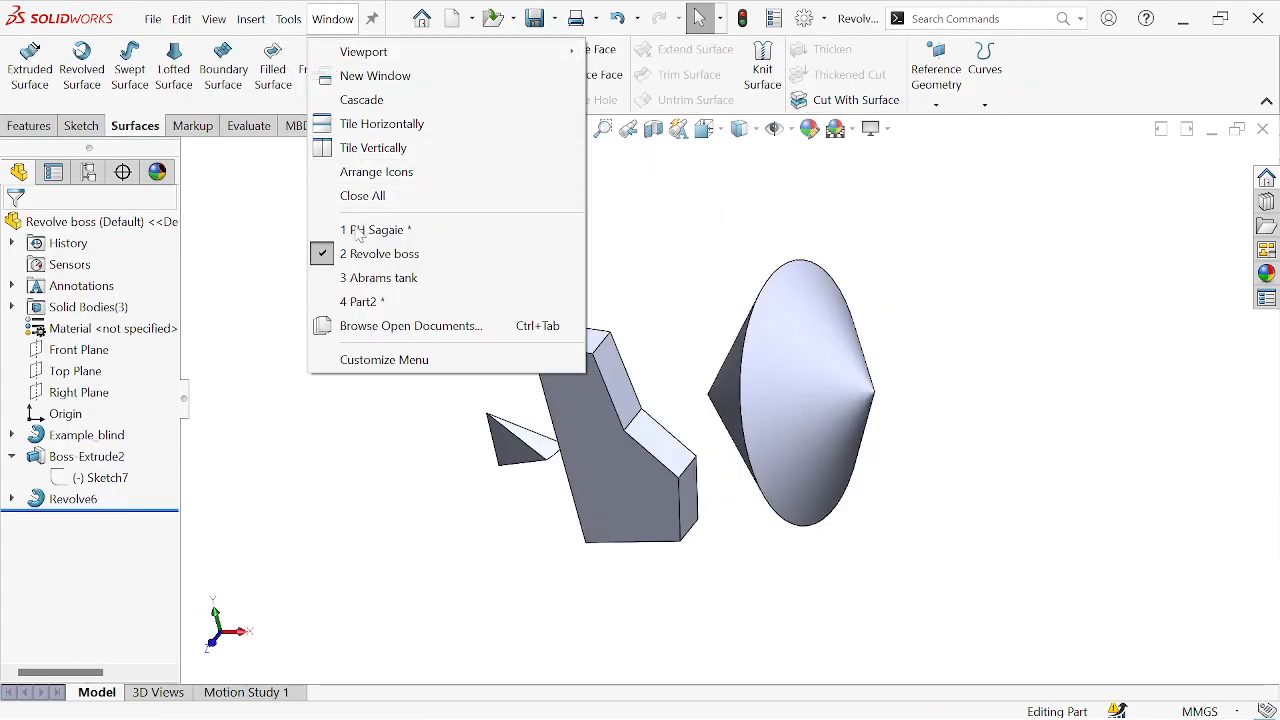
left_click(362, 302)
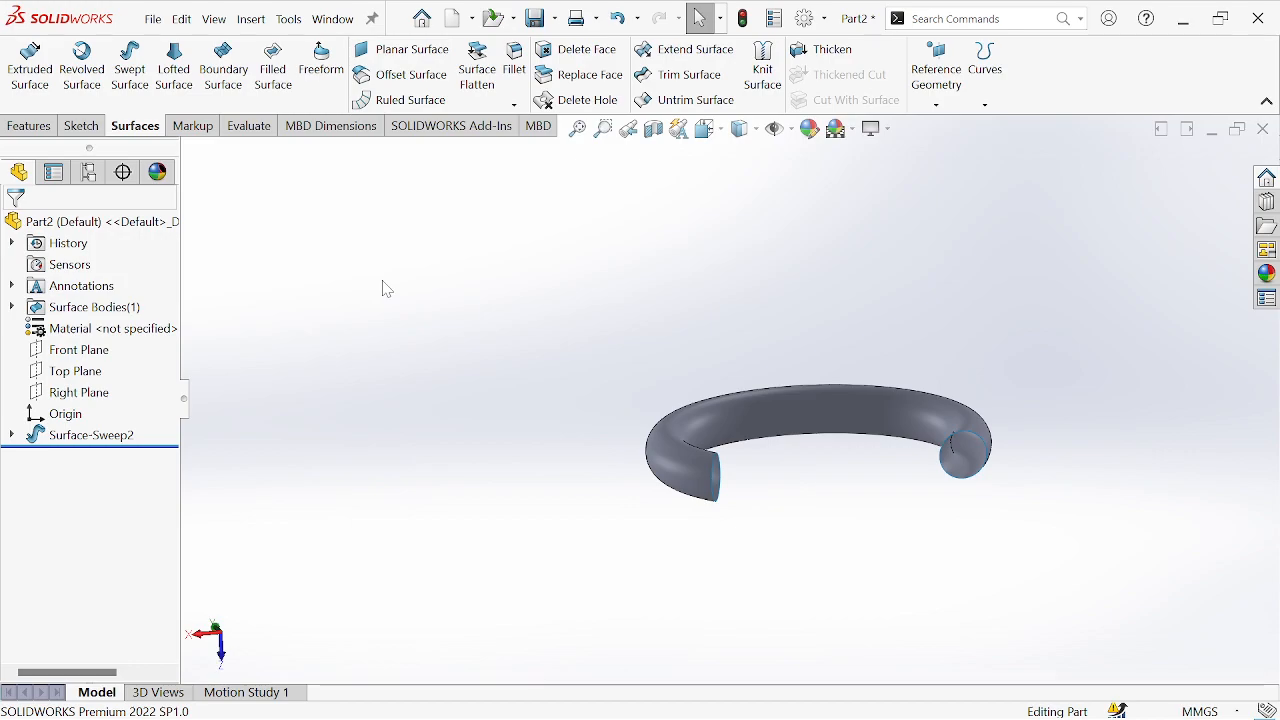
middle_click_drag(396, 317, 228, 325)
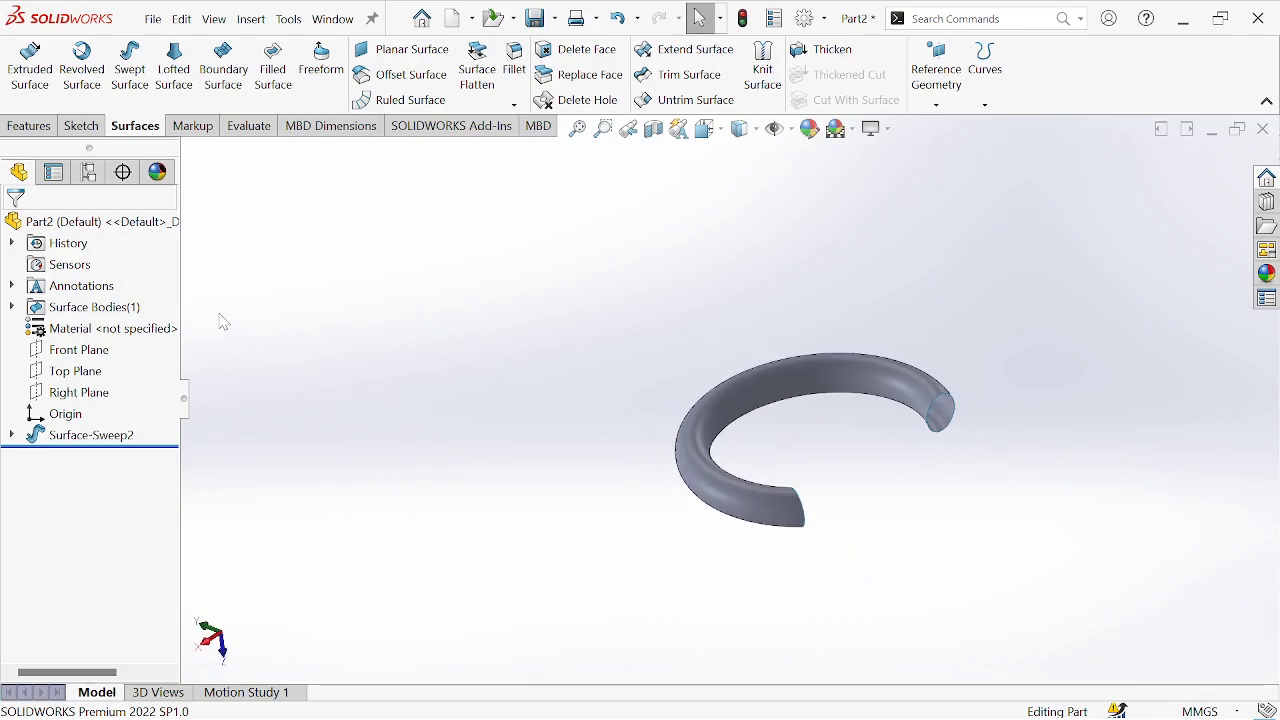
Step: Rename the surface sweep feature as Swept
left_click(30, 126)
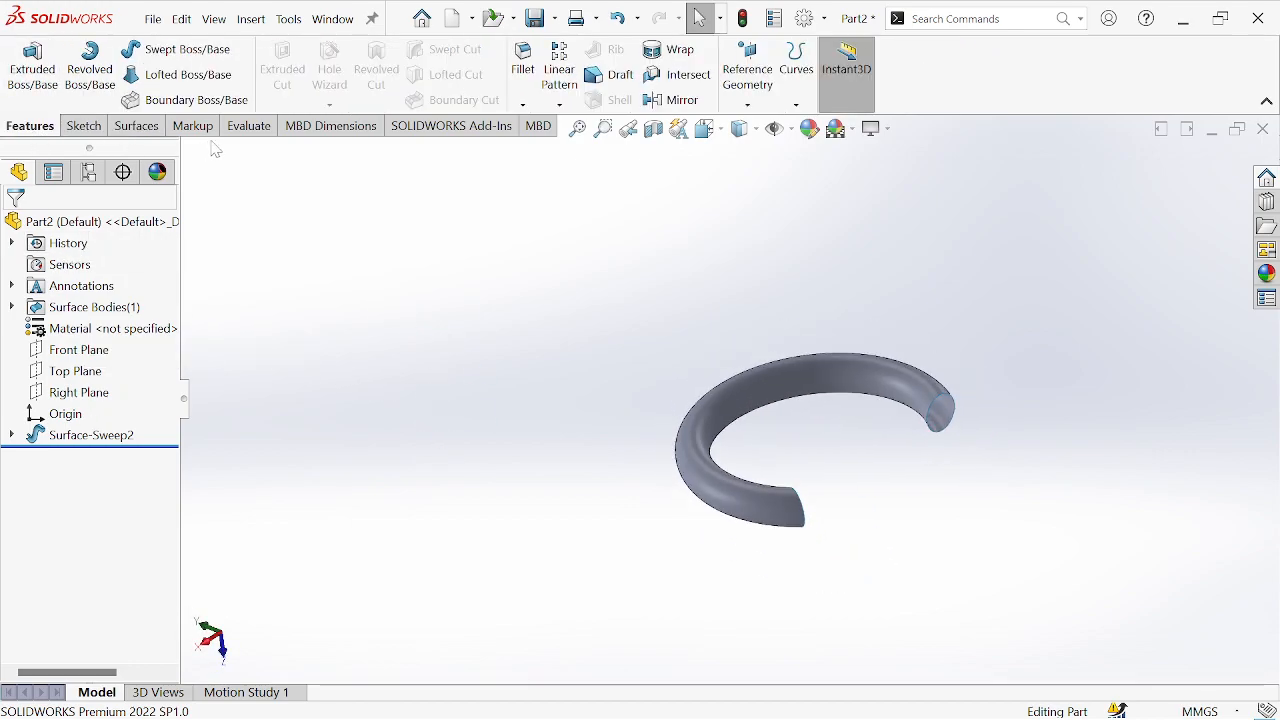
left_click(90, 435)
left_click(90, 435)
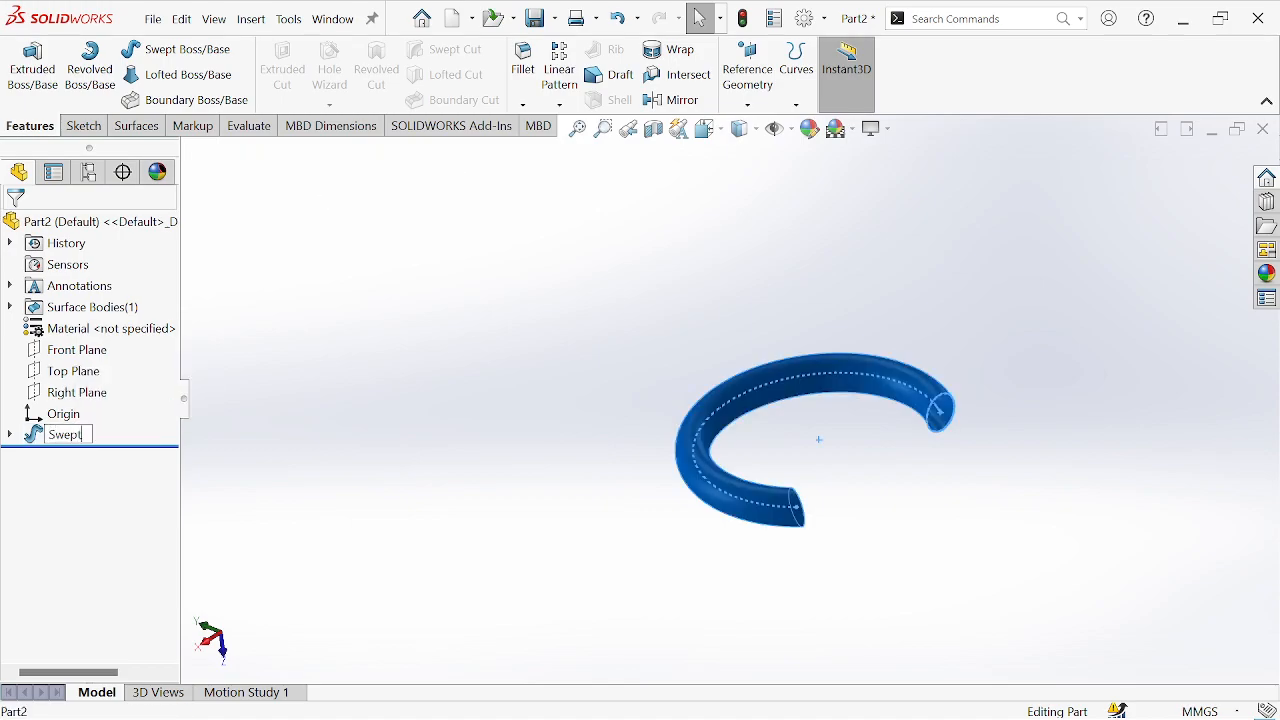
left_click(385, 293)
middle_click_drag(616, 403, 920, 543)
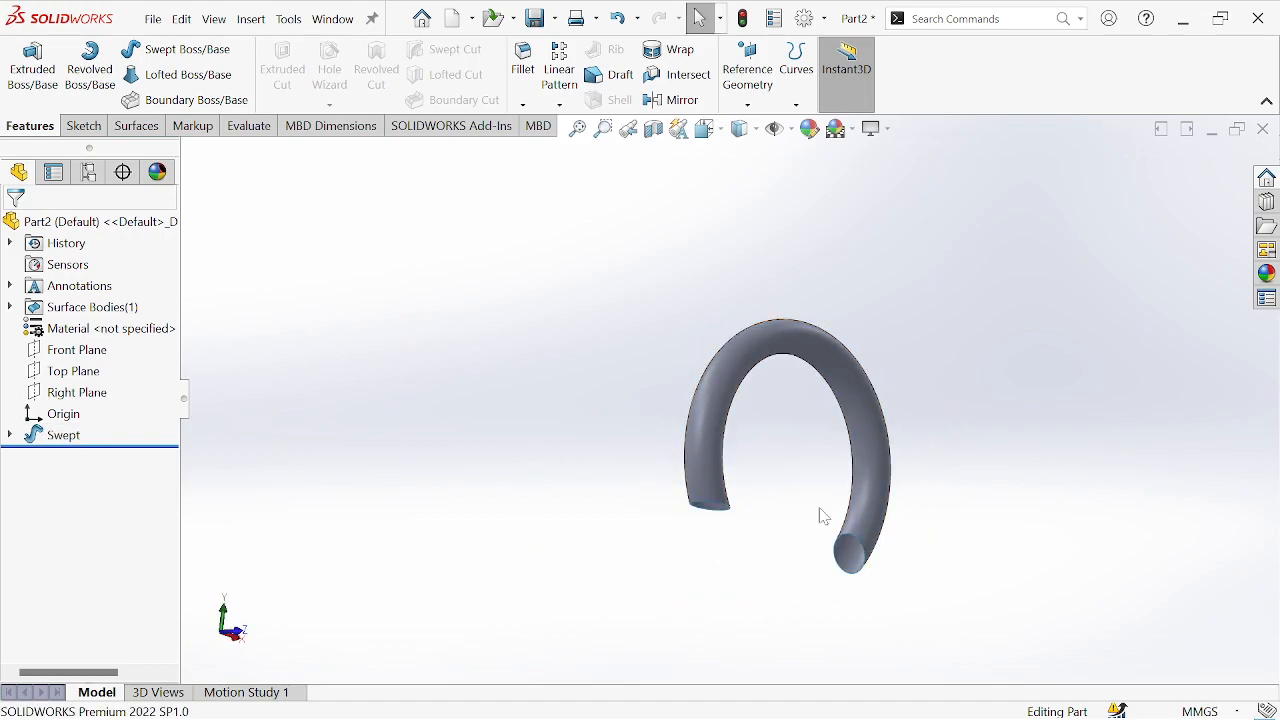